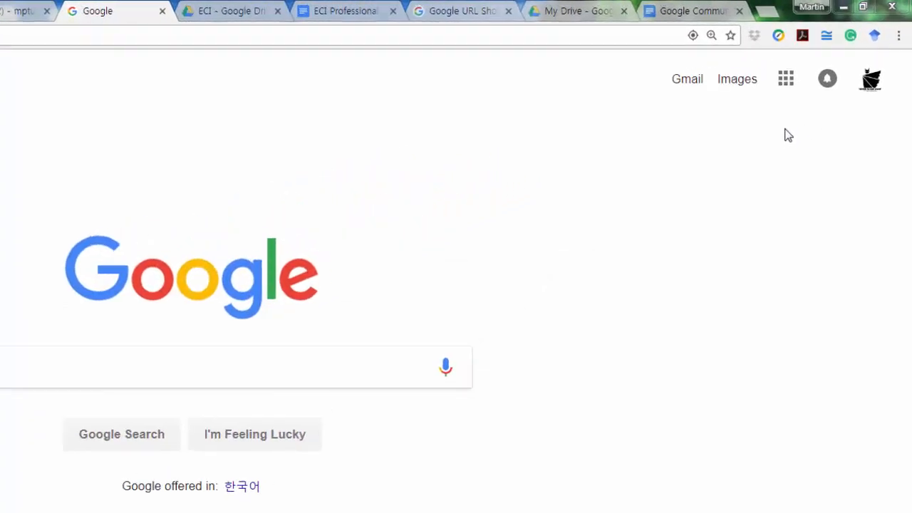
Step: Open Google+ from the Google apps grid and go to its Communities page
{"action": "left_click", "coordinate": [786, 84]}
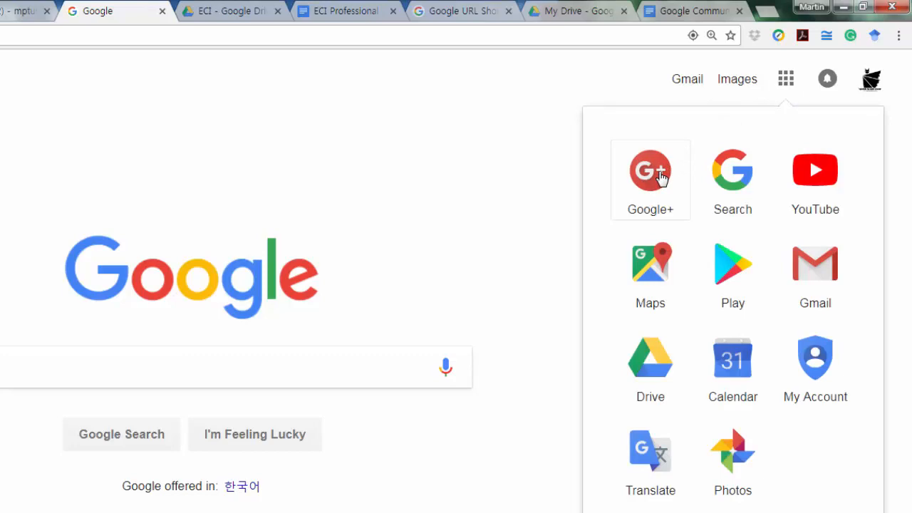
{"action": "left_click", "coordinate": [660, 180]}
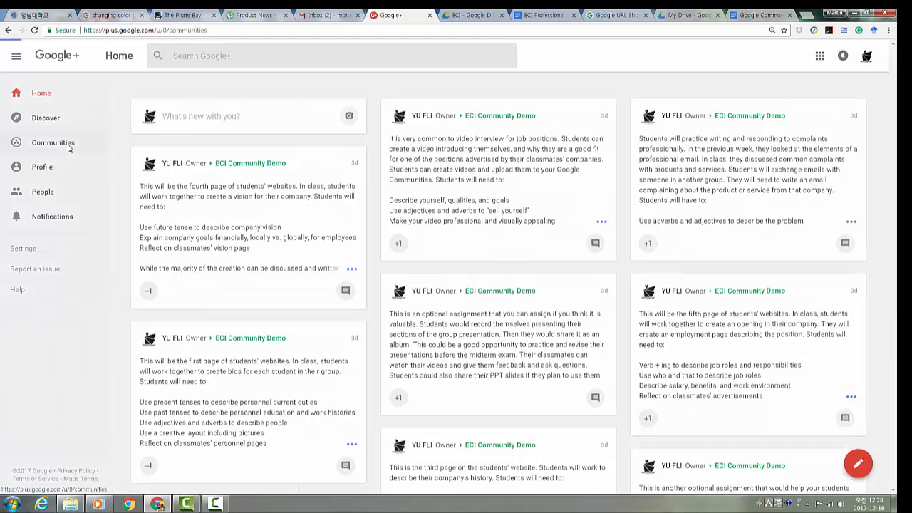
{"action": "left_click", "coordinate": [69, 146]}
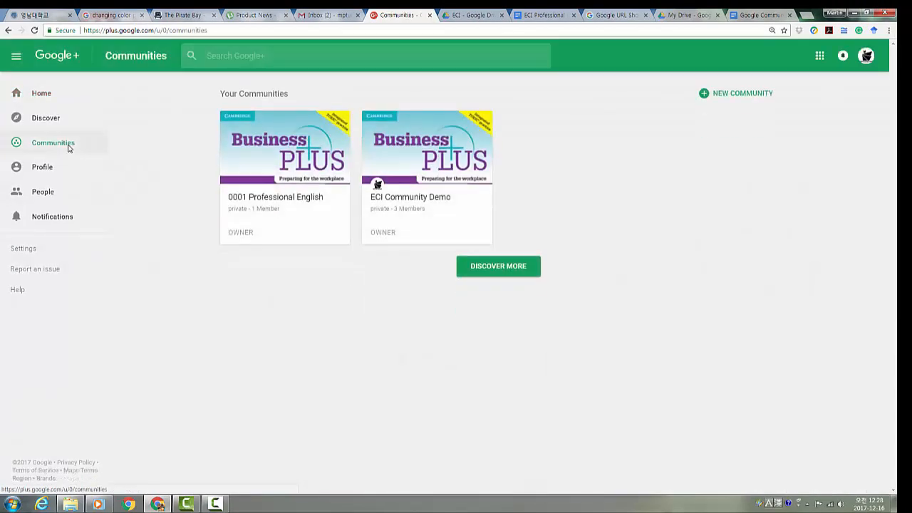
Step: Create the community '0002 Professional English', set it to Private and visible on search
{"action": "left_click", "coordinate": [744, 98]}
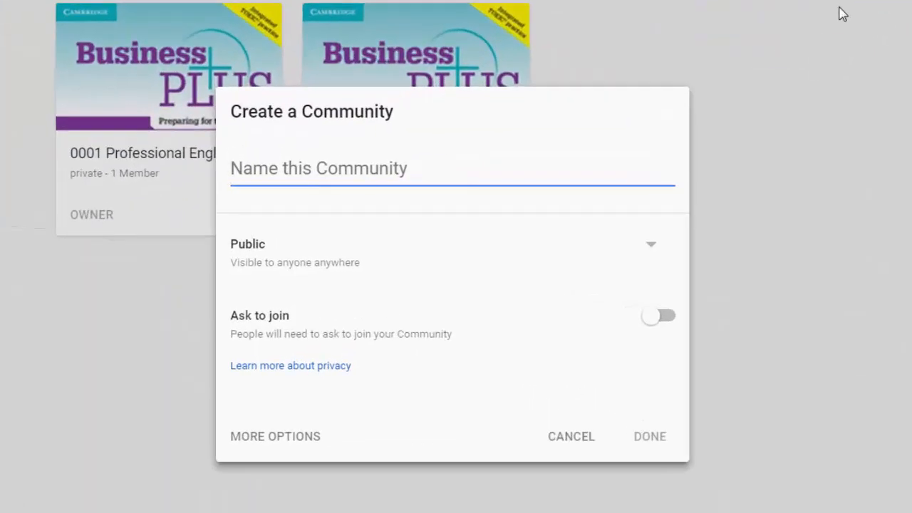
{"action": "type", "text": "0002"}
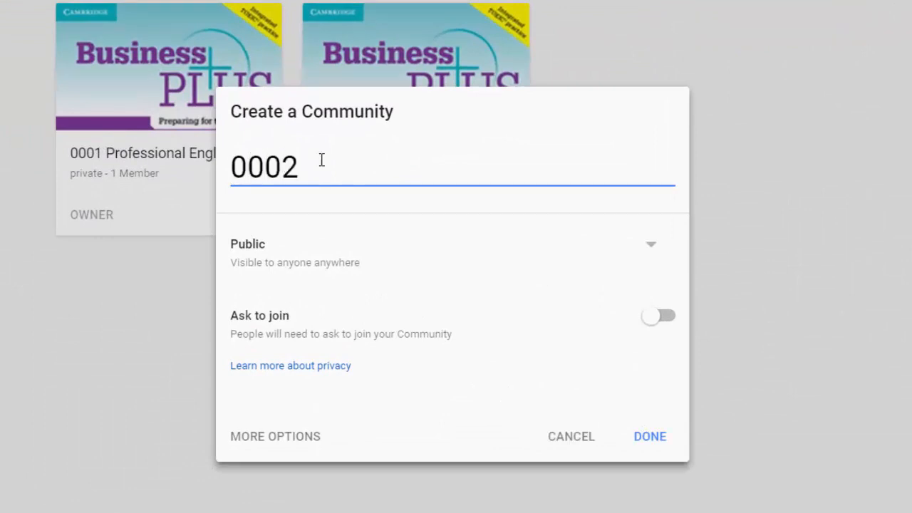
{"action": "type", "text": " Proff"}
{"action": "key", "text": "BackSpace"}
{"action": "type", "text": "essional"}
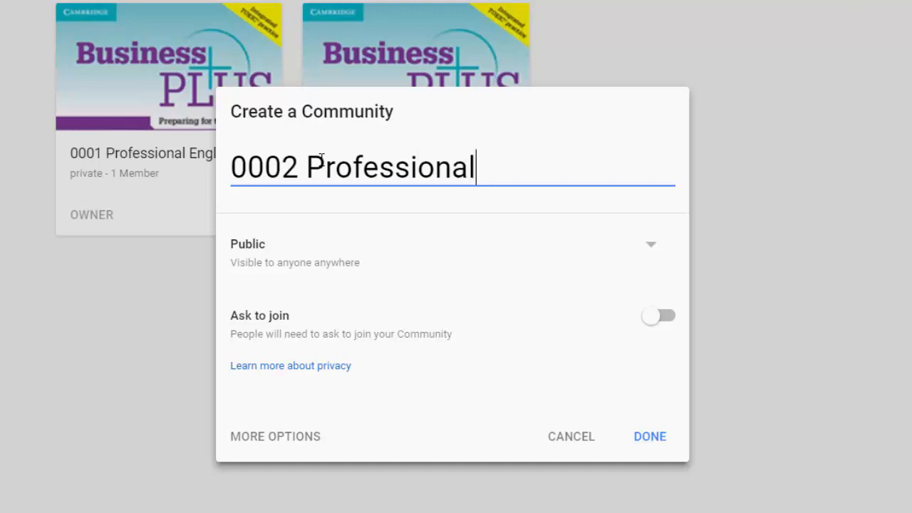
{"action": "type", "text": " English"}
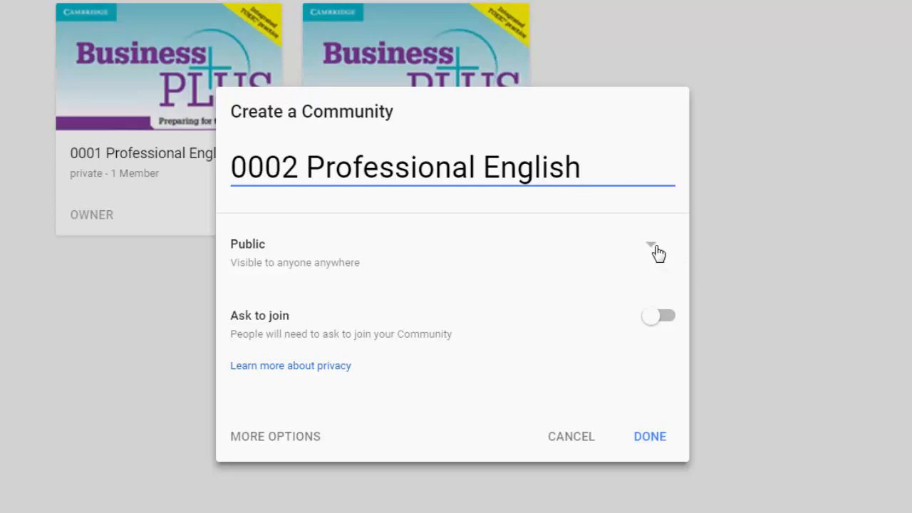
{"action": "left_click", "coordinate": [654, 250]}
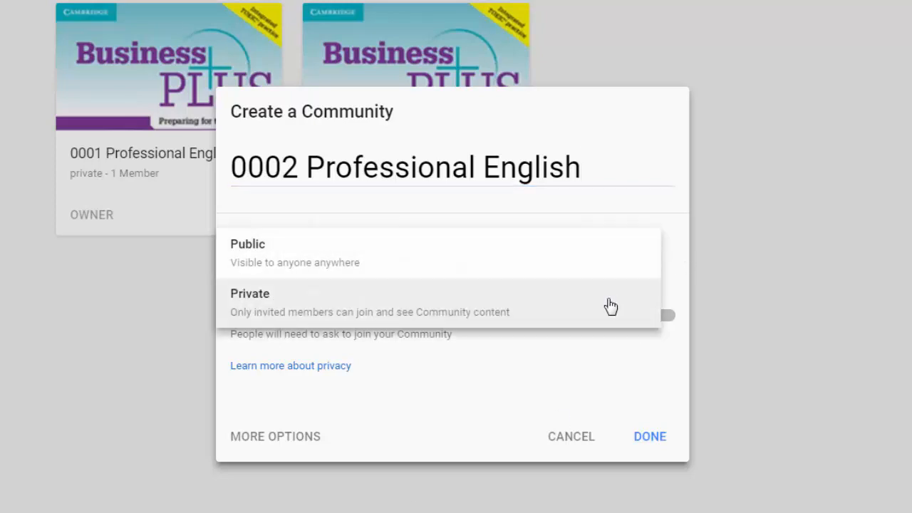
{"action": "left_click", "coordinate": [609, 306]}
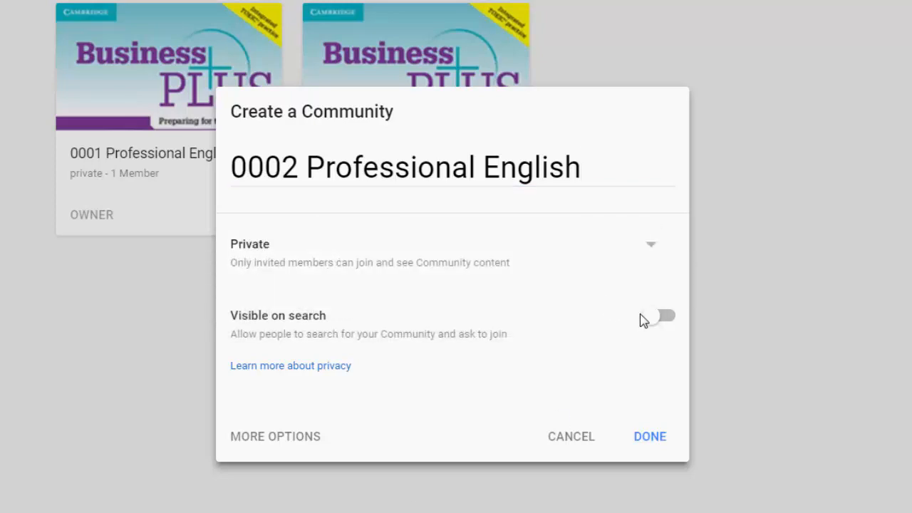
{"action": "left_click", "coordinate": [650, 322]}
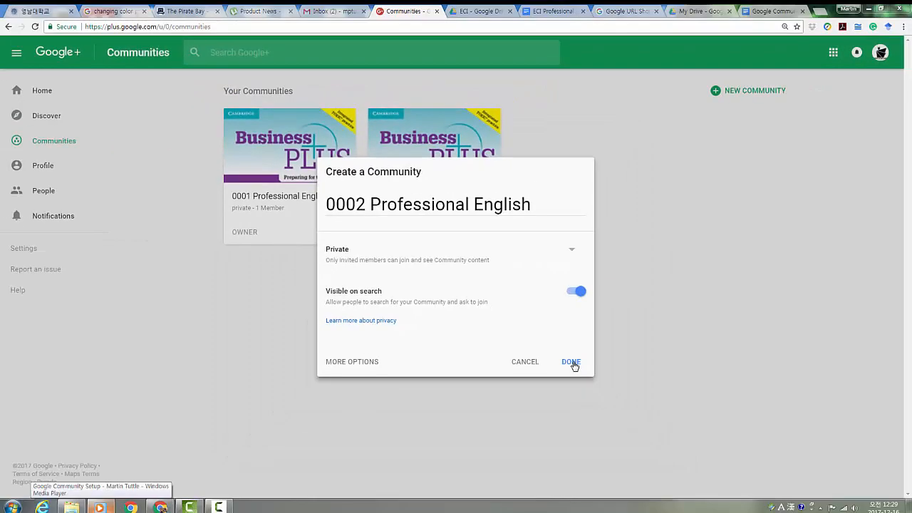
{"action": "left_click", "coordinate": [571, 362]}
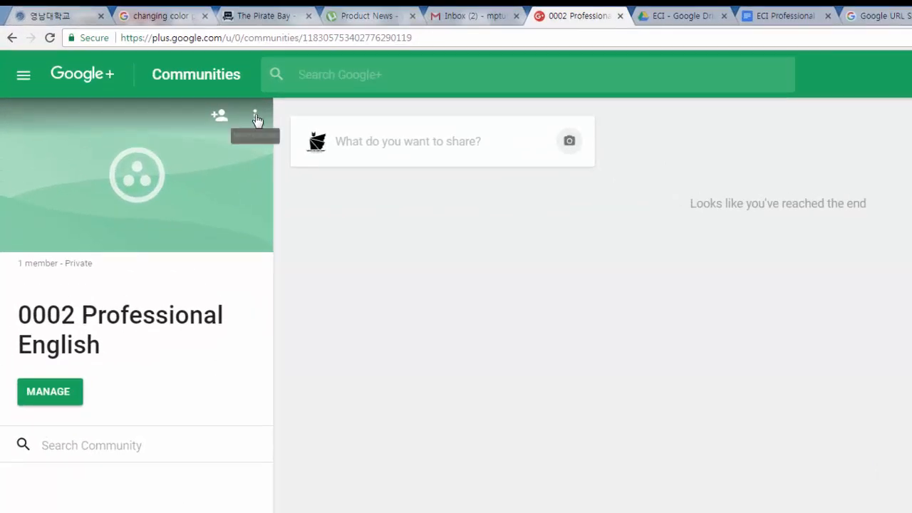
Step: Open Edit Community for '0002 Professional English' from its cover's options menu
{"action": "left_click", "coordinate": [256, 117]}
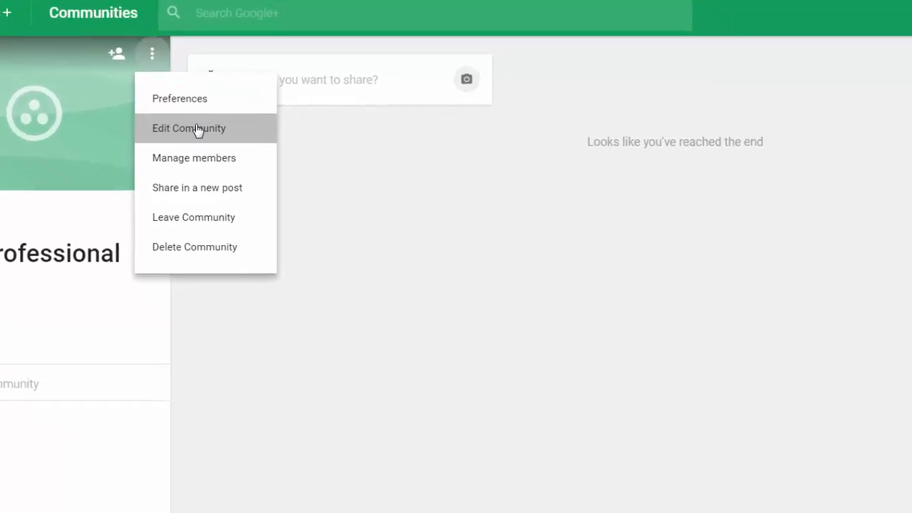
{"action": "left_click", "coordinate": [197, 130]}
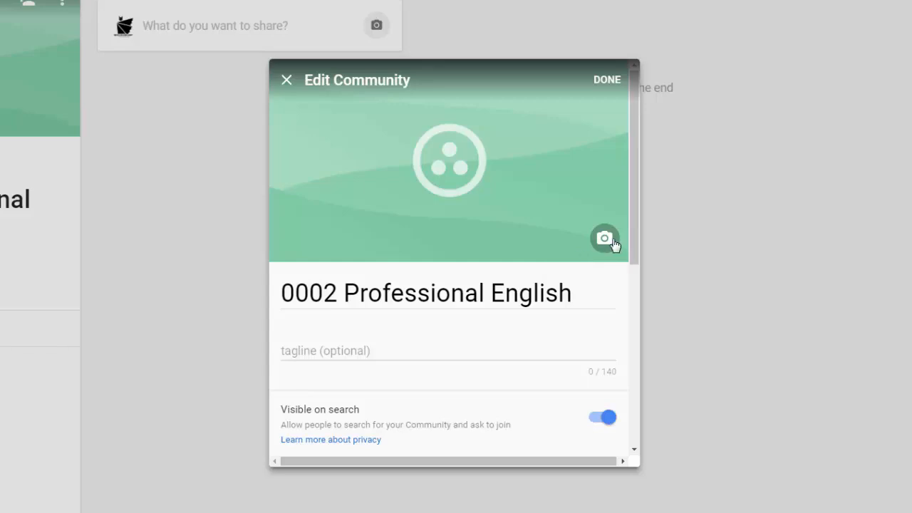
Step: Download Business Plus Community Image.jpg from SHARED FILES > Business Plus Resources > Community Files
{"action": "left_click", "coordinate": [481, 7]}
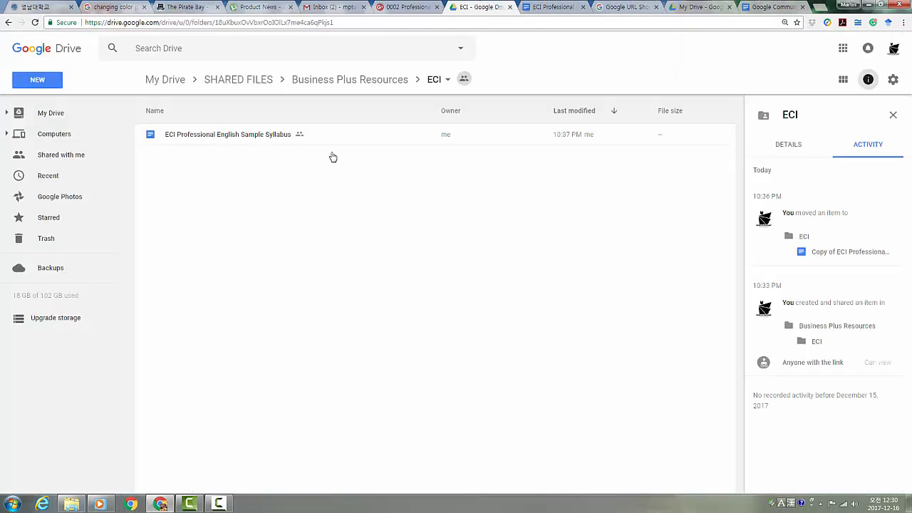
{"action": "left_click", "coordinate": [233, 83]}
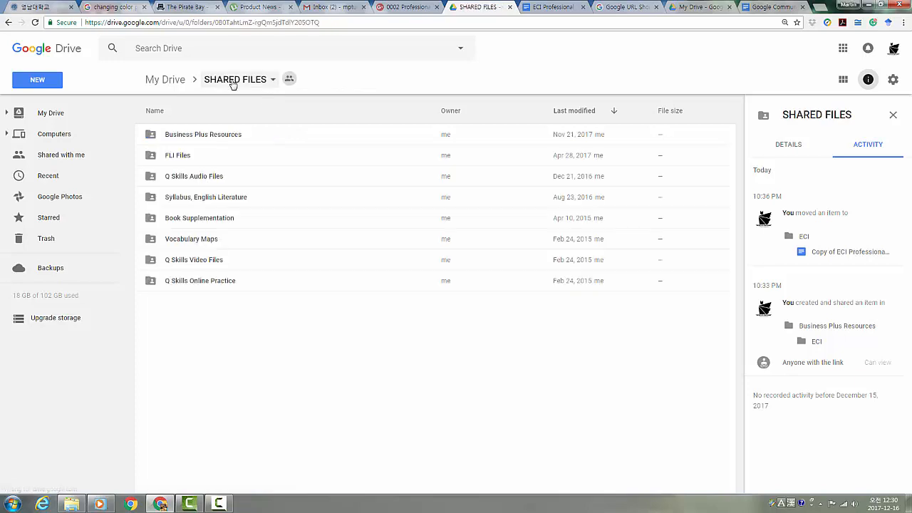
{"action": "double_click", "coordinate": [217, 134]}
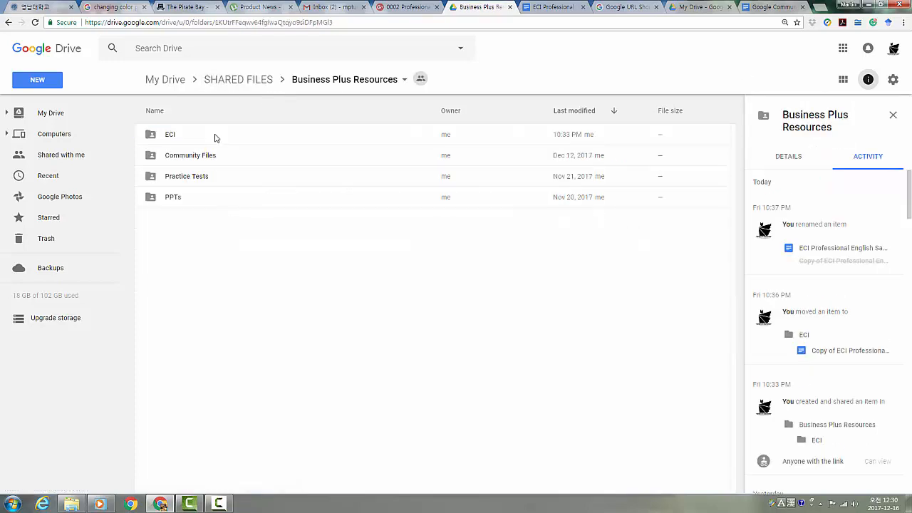
{"action": "double_click", "coordinate": [198, 158]}
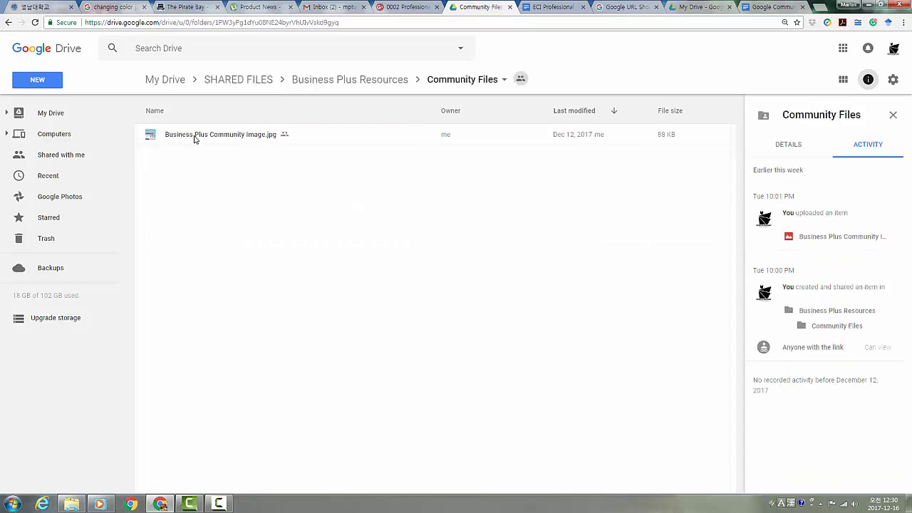
{"action": "left_click", "coordinate": [194, 136]}
{"action": "right_click", "coordinate": [193, 135]}
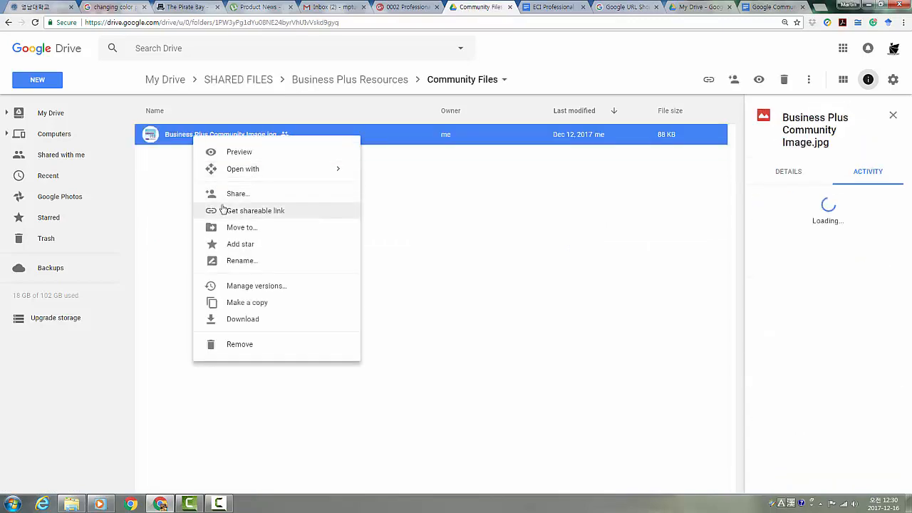
{"action": "left_click", "coordinate": [235, 326]}
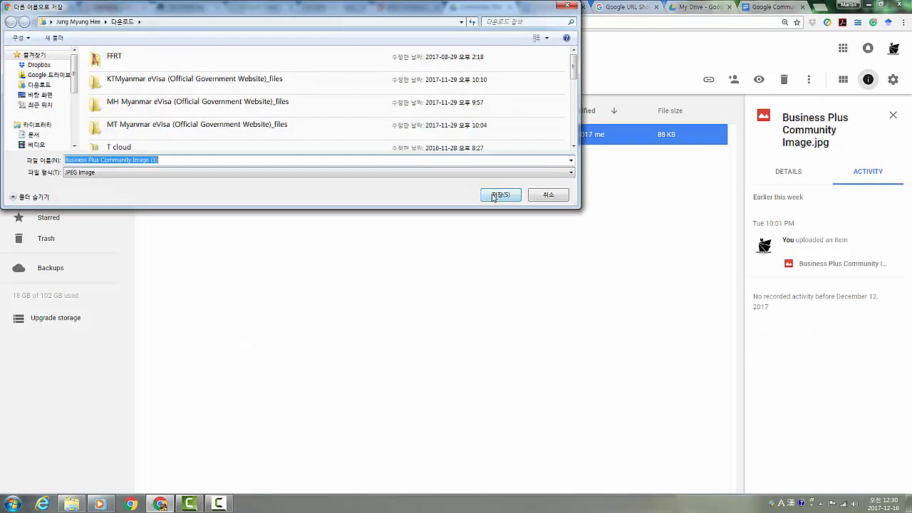
{"action": "left_click", "coordinate": [499, 195]}
{"action": "key", "text": "ctrl+shift+Tab"}
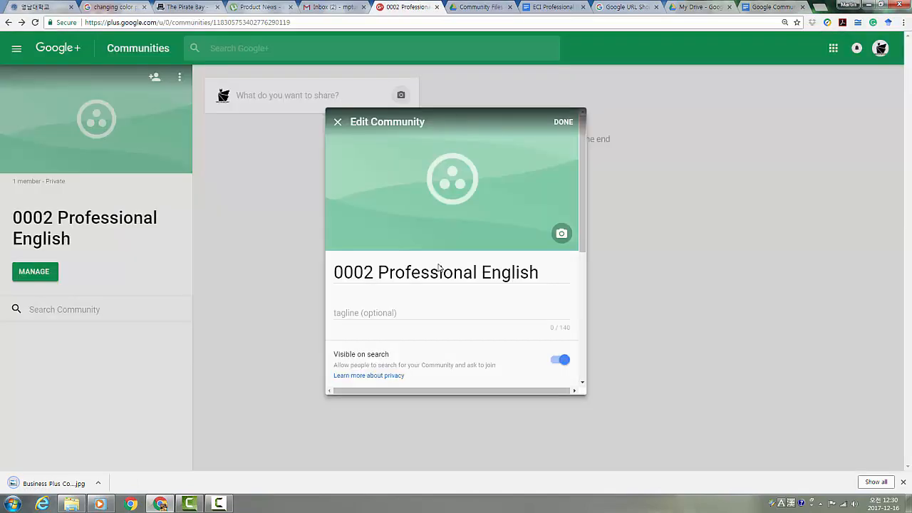
Step: Upload Business Plus Community Image as the community's cover photo
{"action": "left_click", "coordinate": [562, 235]}
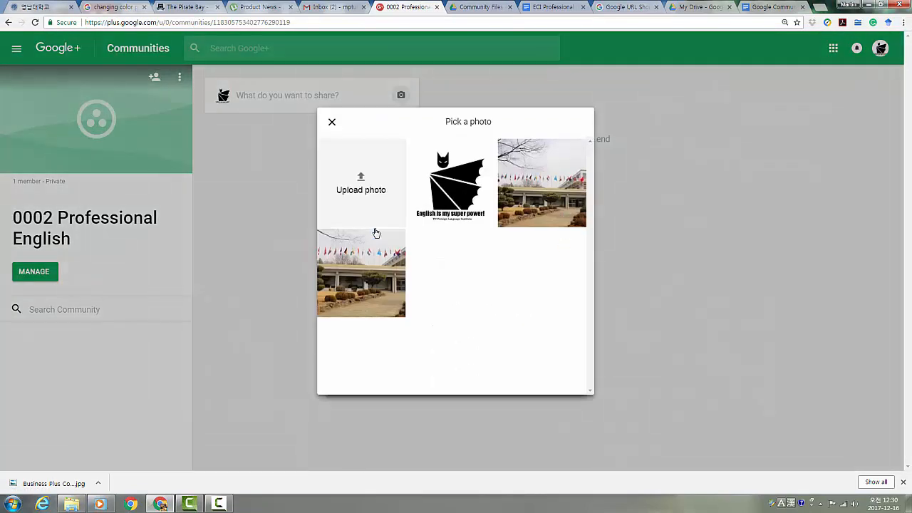
{"action": "left_click", "coordinate": [367, 204]}
{"action": "left_click_drag", "start_coordinate": [573, 59], "coordinate": [575, 85]}
{"action": "left_click", "coordinate": [213, 118]}
{"action": "left_click", "coordinate": [500, 195]}
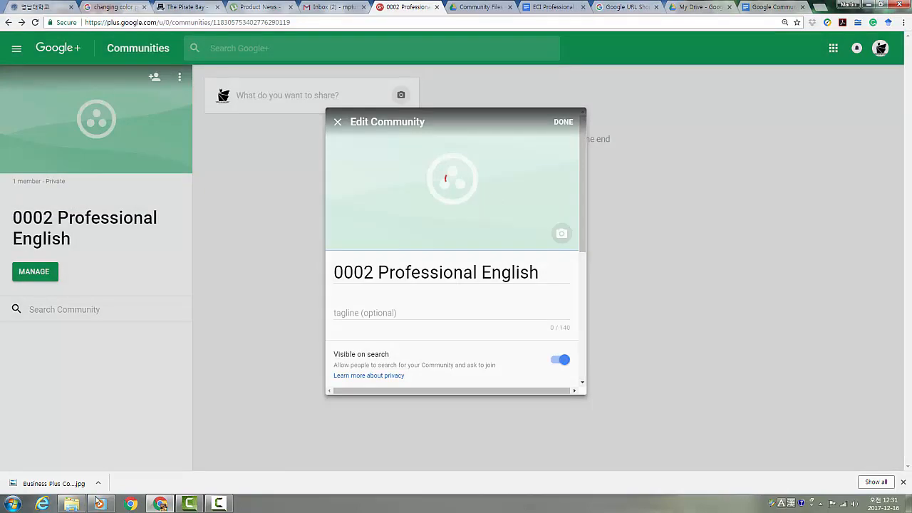
Step: Set the community tagline to 'English is my superpower!'
{"action": "type", "text": "En"}
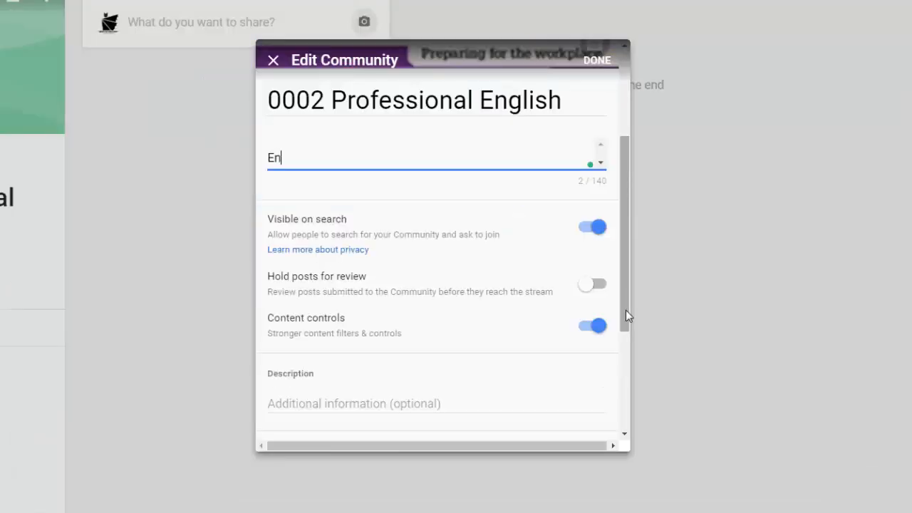
{"action": "key", "text": "BackSpace"}
{"action": "type", "text": "nglish is my superpo"}
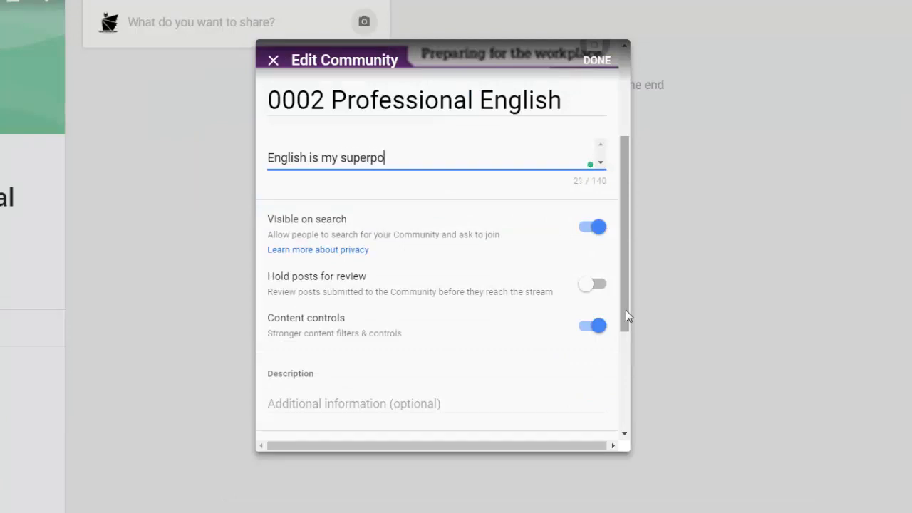
{"action": "type", "text": "wer!!"}
{"action": "key", "text": "BackSpace"}
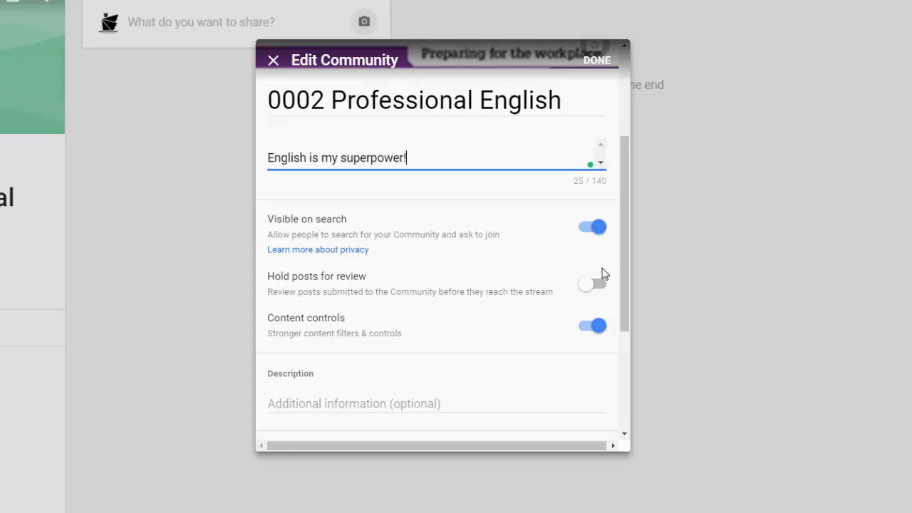
{"action": "left_click_drag", "start_coordinate": [623, 275], "coordinate": [631, 357]}
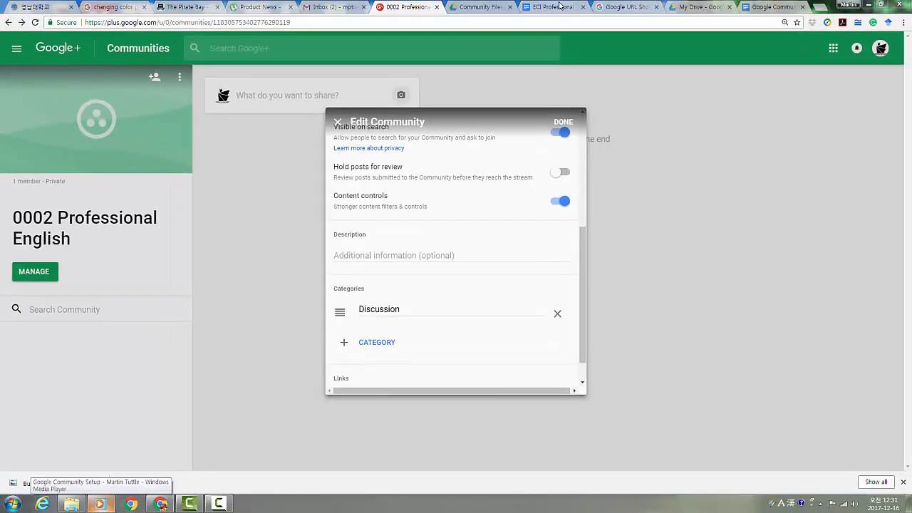
Step: Copy the Objectives paragraph from the ECI Professional English Sample Syllabus document
{"action": "left_click", "coordinate": [559, 6]}
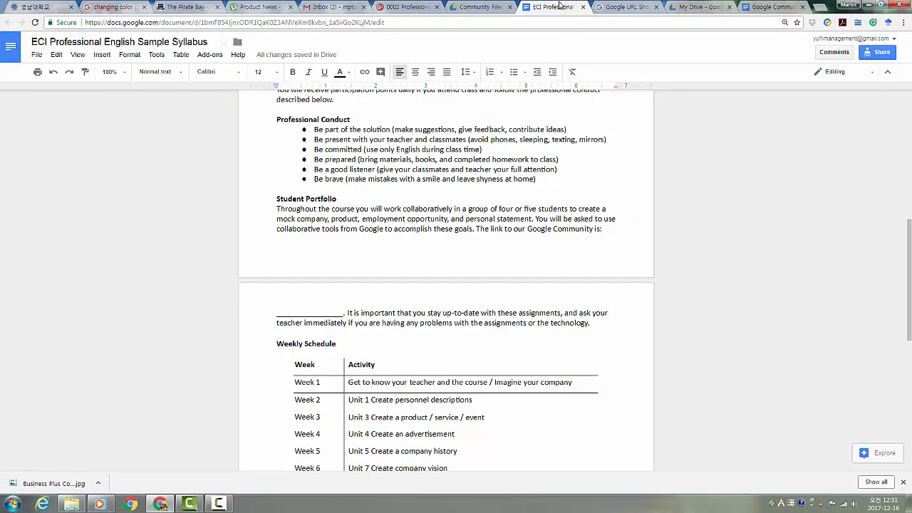
{"action": "left_click_drag", "start_coordinate": [910, 227], "coordinate": [910, 105]}
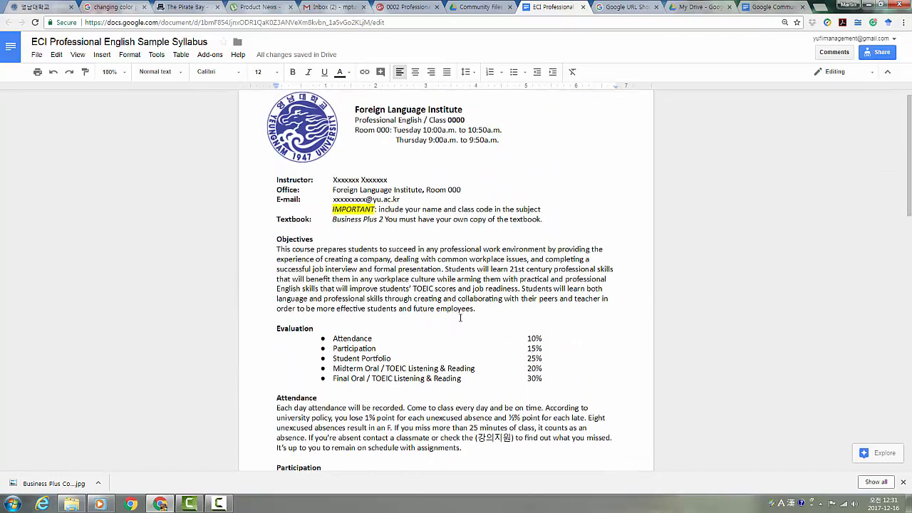
{"action": "left_click_drag", "start_coordinate": [485, 313], "coordinate": [275, 249]}
{"action": "key", "text": "ctrl+c"}
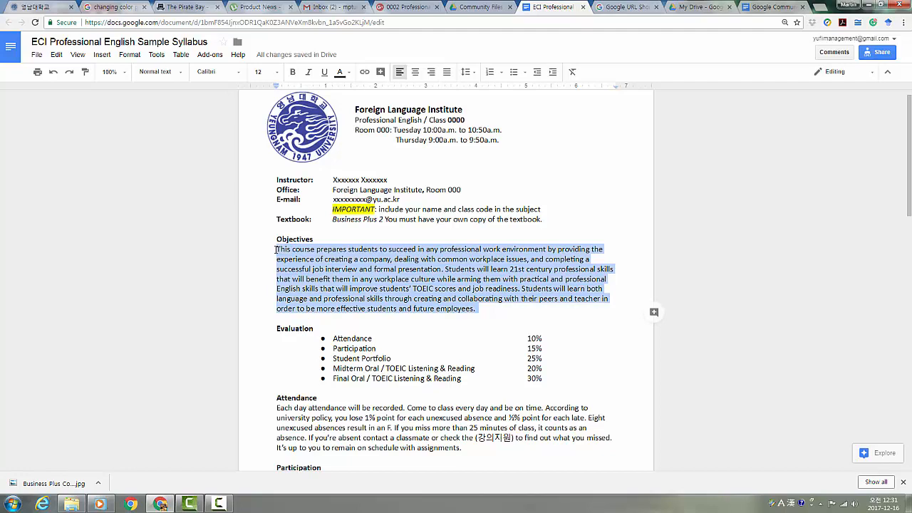
{"action": "left_click", "coordinate": [392, 6]}
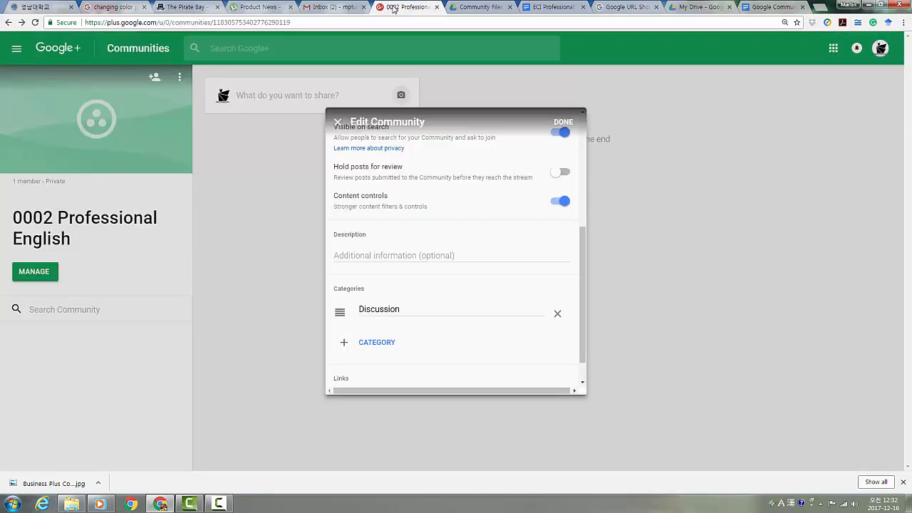
Step: Paste the syllabus Objectives paragraph as the community description
{"action": "left_click", "coordinate": [326, 255]}
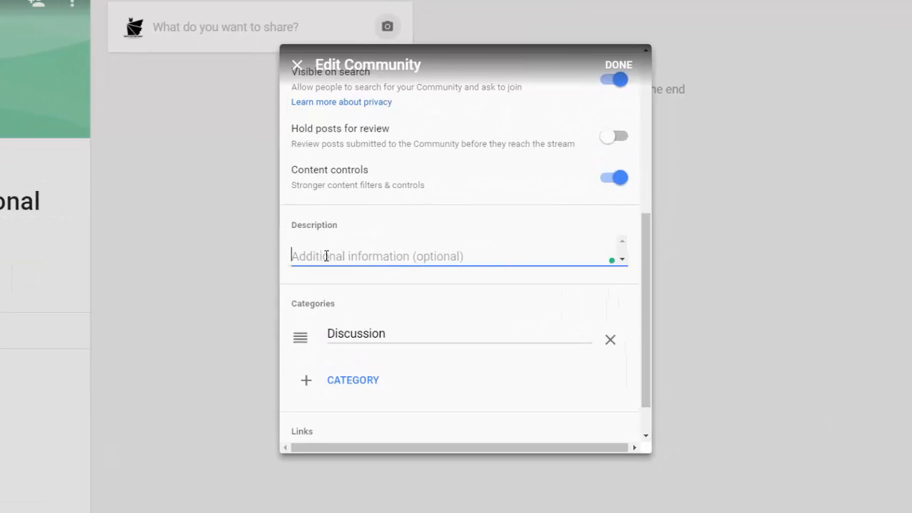
{"action": "key", "text": "ctrl+v"}
{"action": "scroll", "coordinate": [450, 415], "scroll_direction": "down", "scroll_amount": 3}
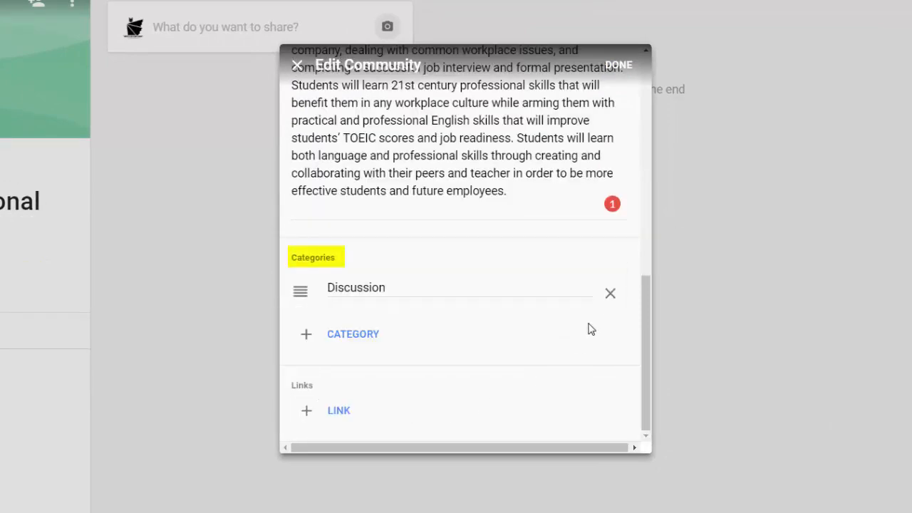
Step: Rename the Discussion category to 'Q/A' and add a 'Resources' category
{"action": "left_click", "coordinate": [546, 287]}
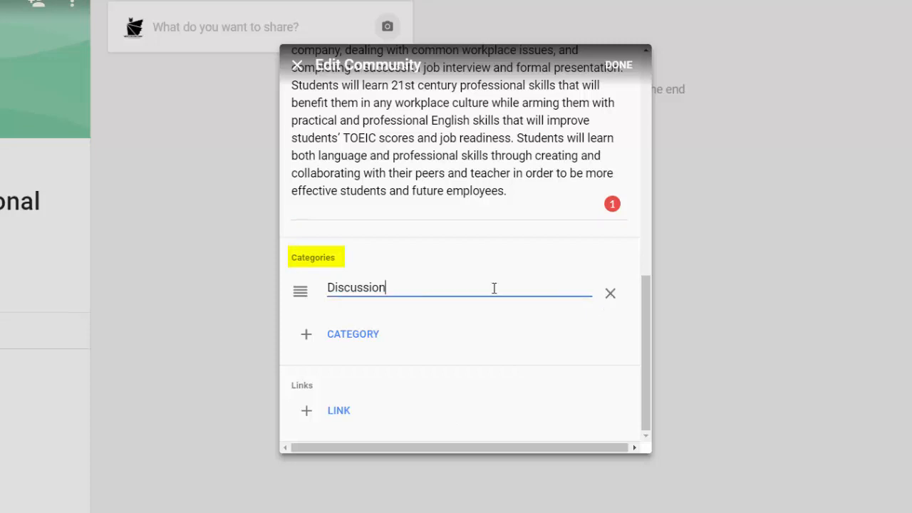
{"action": "double_click", "coordinate": [355, 287]}
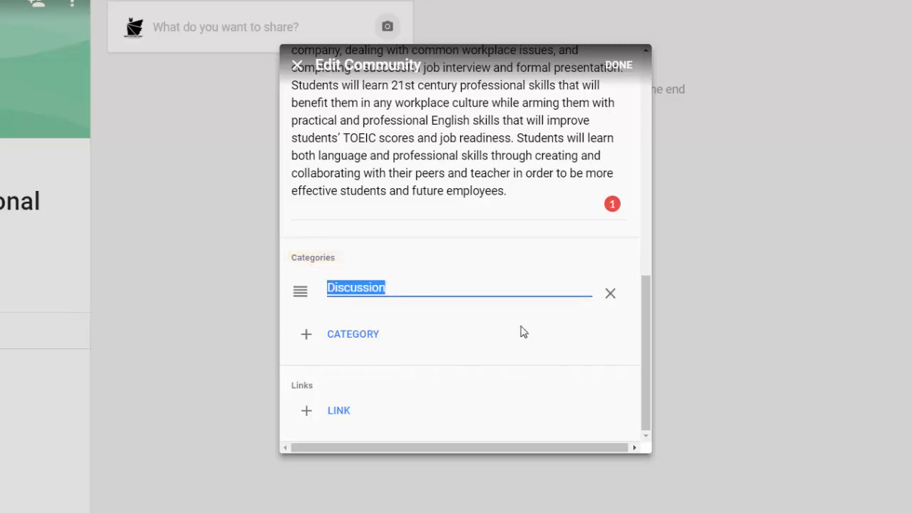
{"action": "type", "text": "Q/A"}
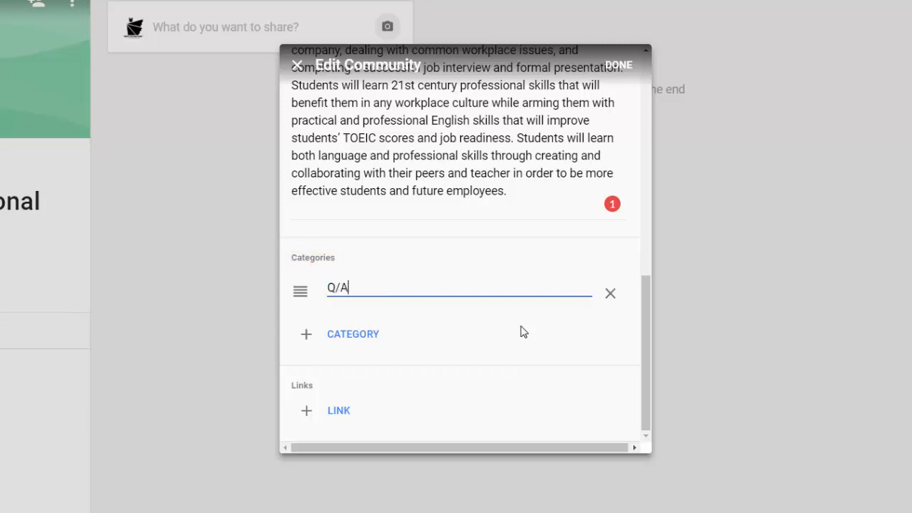
{"action": "left_click", "coordinate": [372, 336]}
{"action": "type", "text": "Resource"}
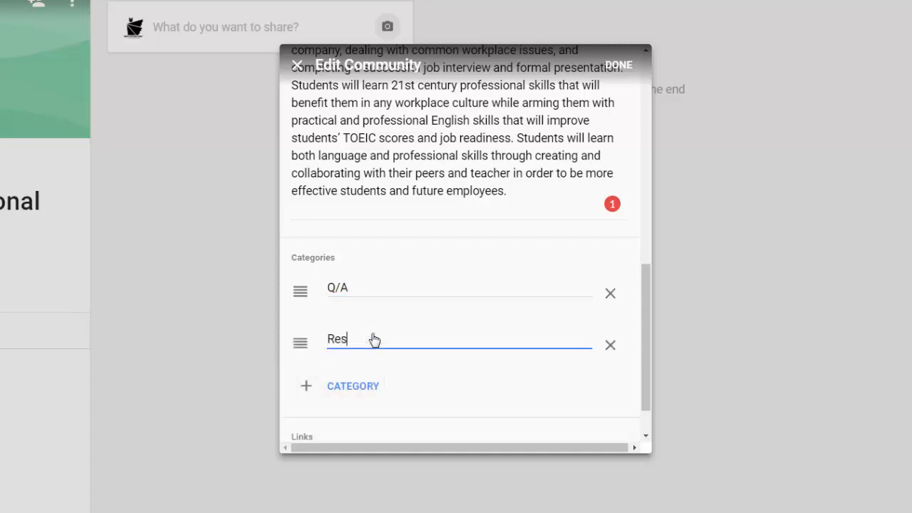
{"action": "type", "text": "s"}
Step: Finish the assignment categories through 'Personal Statement - Due 6/3' and add a blank link entry
{"action": "left_click", "coordinate": [135, 507]}
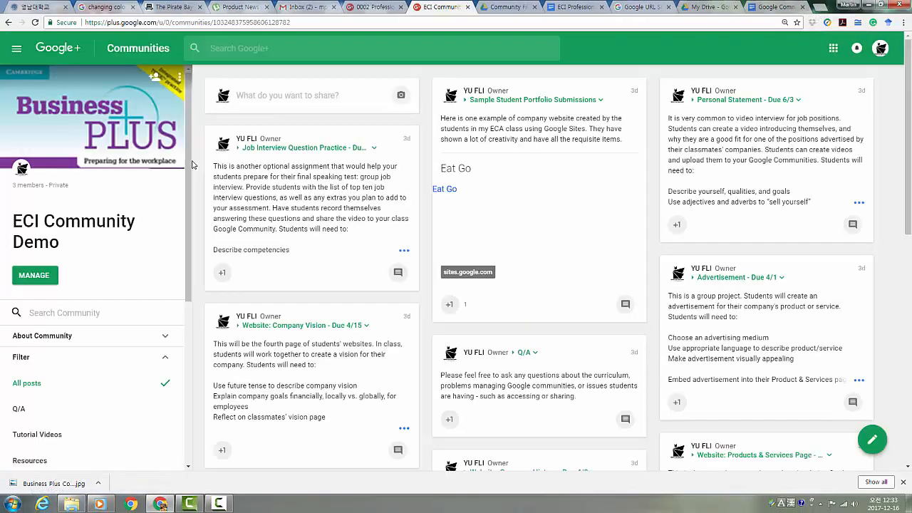
{"action": "left_click_drag", "start_coordinate": [191, 165], "coordinate": [191, 328]}
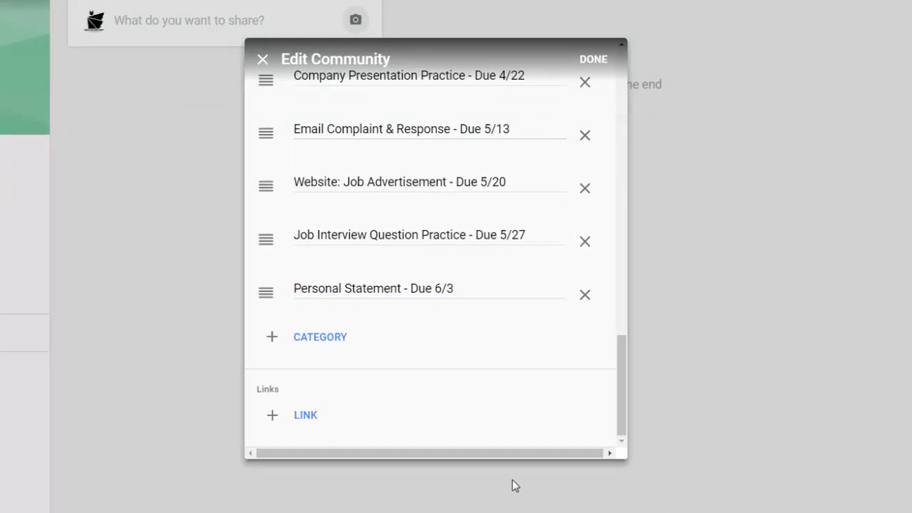
{"action": "left_click", "coordinate": [311, 421]}
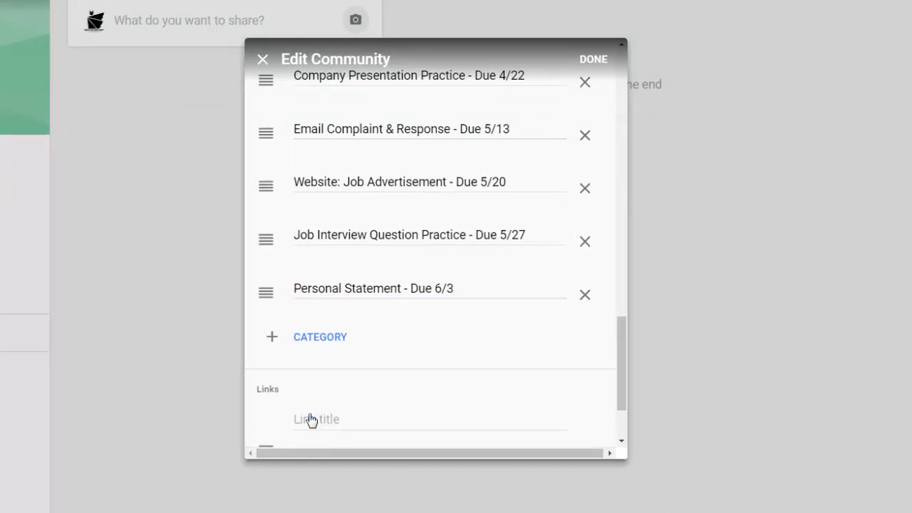
{"action": "left_click_drag", "start_coordinate": [621, 364], "coordinate": [623, 399]}
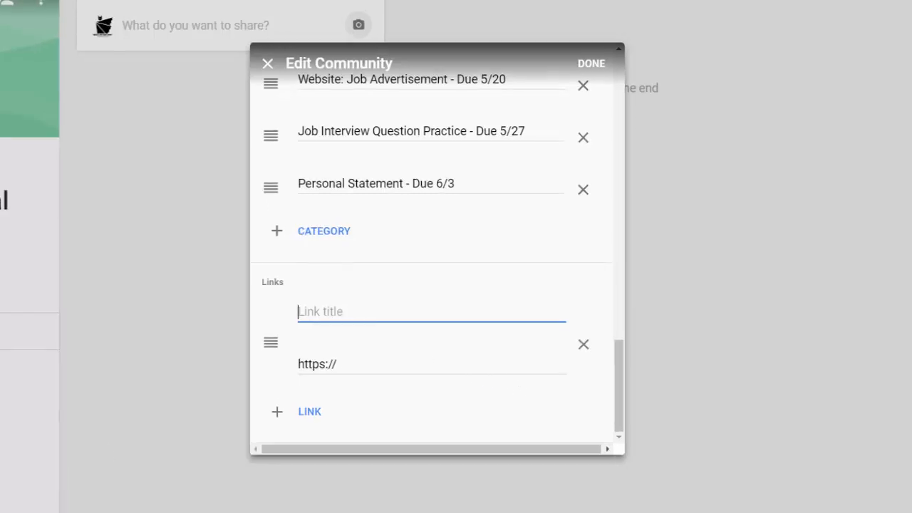
{"action": "left_click", "coordinate": [515, 4]}
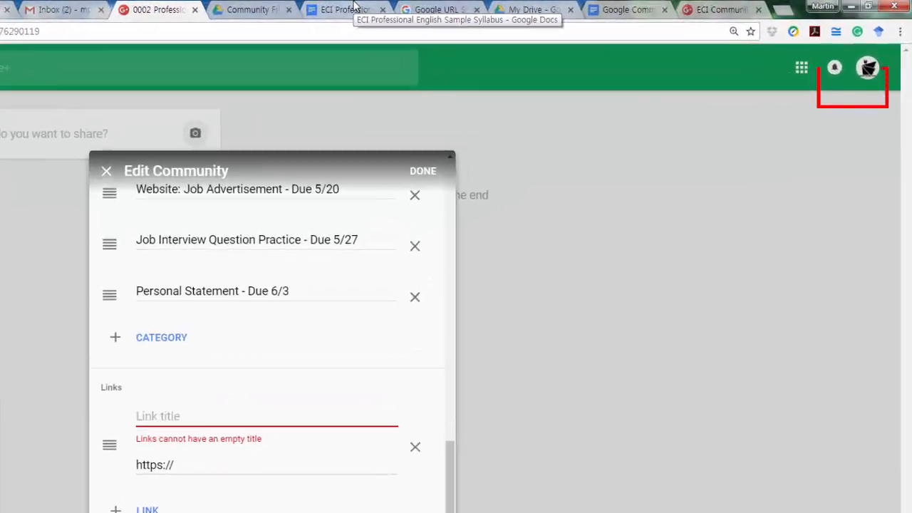
Step: Copy the syllabus's view-only shareable link and title the new link 'Professional English Syllabus'
{"action": "left_click", "coordinate": [514, 3]}
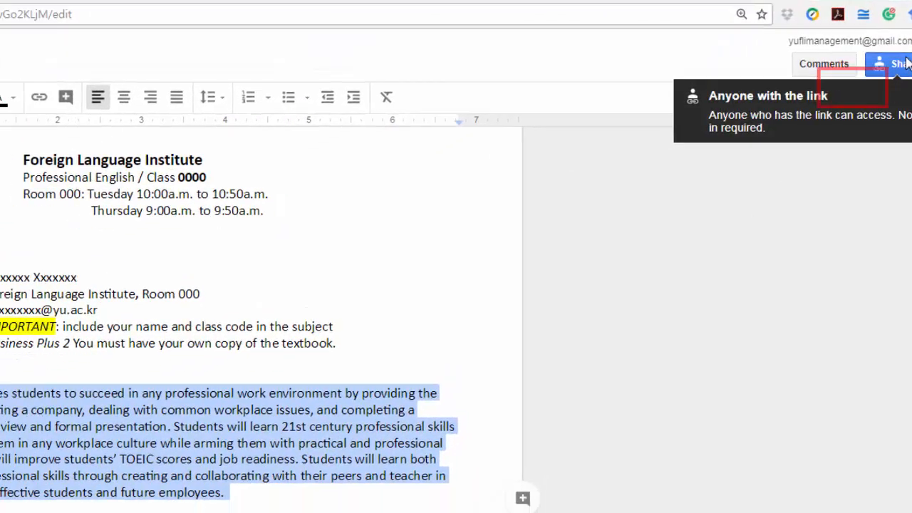
{"action": "left_click", "coordinate": [866, 86]}
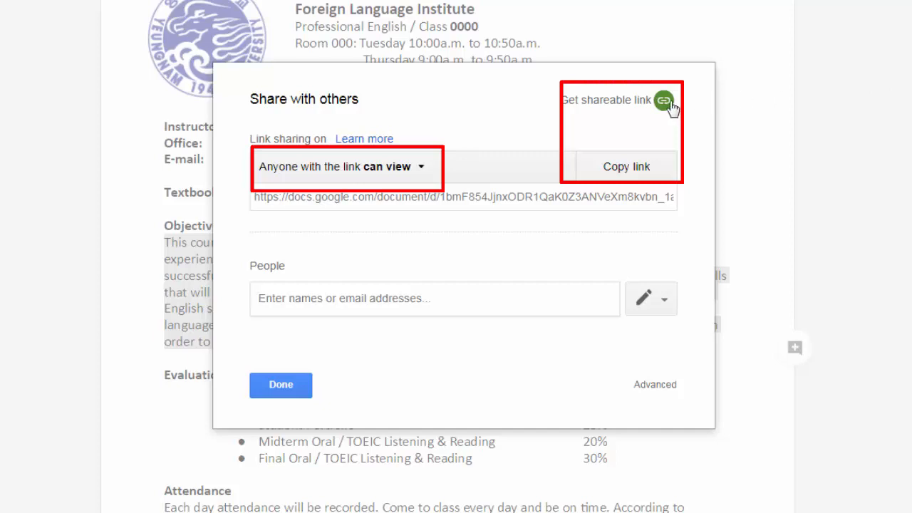
{"action": "left_click", "coordinate": [635, 180]}
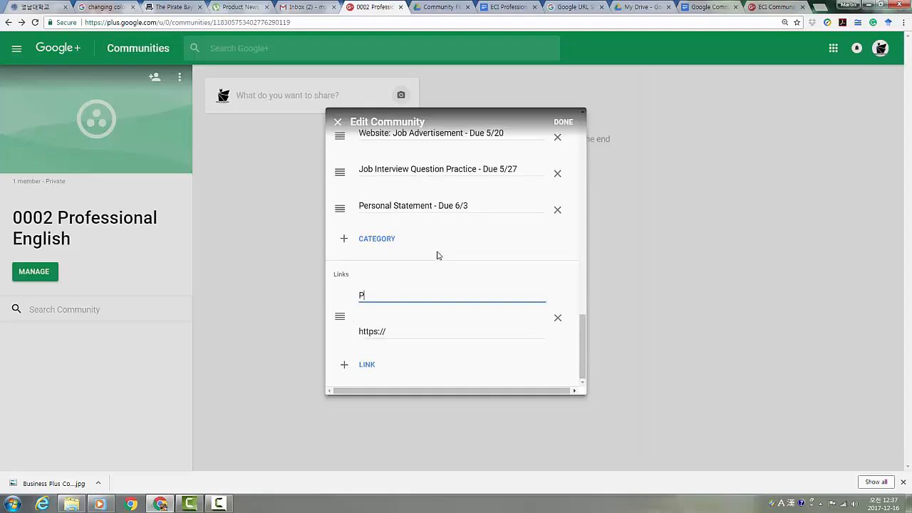
{"action": "type", "text": "rofessional English Sy"}
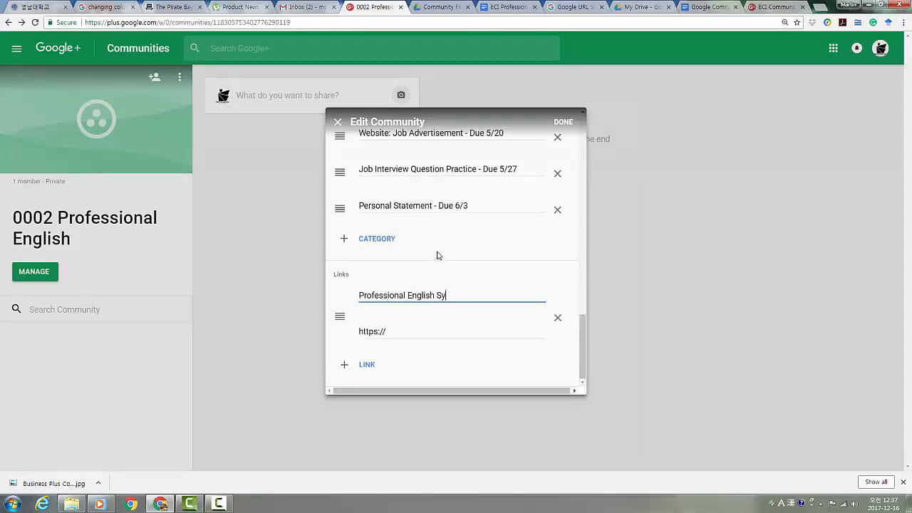
{"action": "type", "text": "llabus"}
Step: Paste the syllabus URL, add a 'Student Portfolio Checklist' link, and save the community changes
{"action": "left_click", "coordinate": [413, 333]}
{"action": "key", "text": "ctrl+v"}
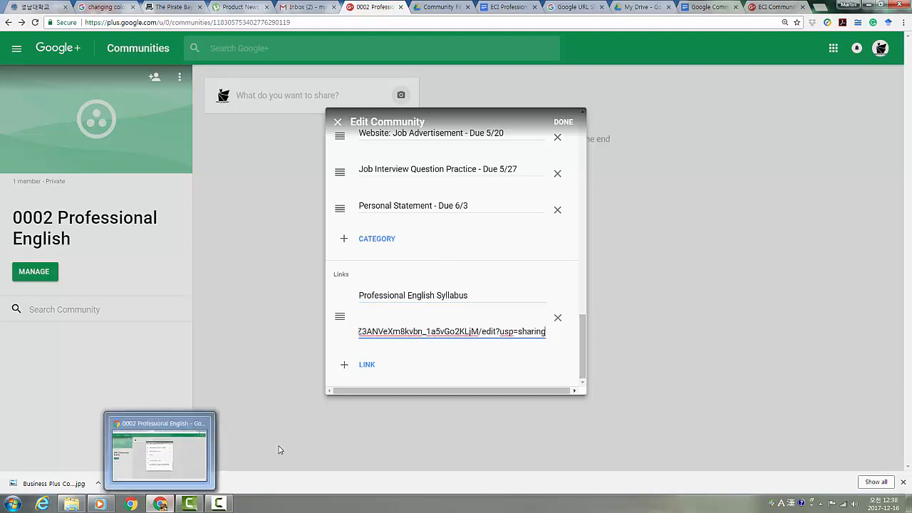
{"action": "left_click", "coordinate": [367, 364]}
{"action": "scroll", "coordinate": [586, 345], "scroll_direction": "down", "scroll_amount": 1}
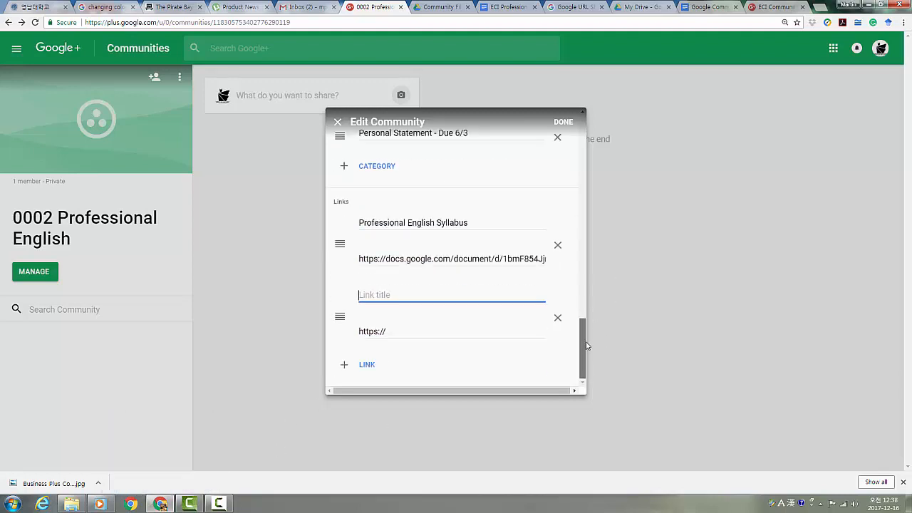
{"action": "type", "text": "Student Portfolio Checklist"}
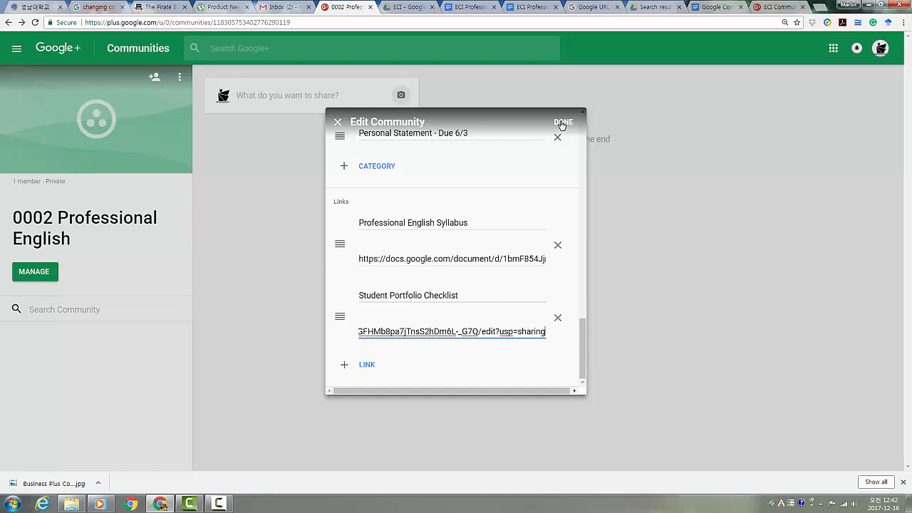
{"action": "left_click", "coordinate": [562, 123]}
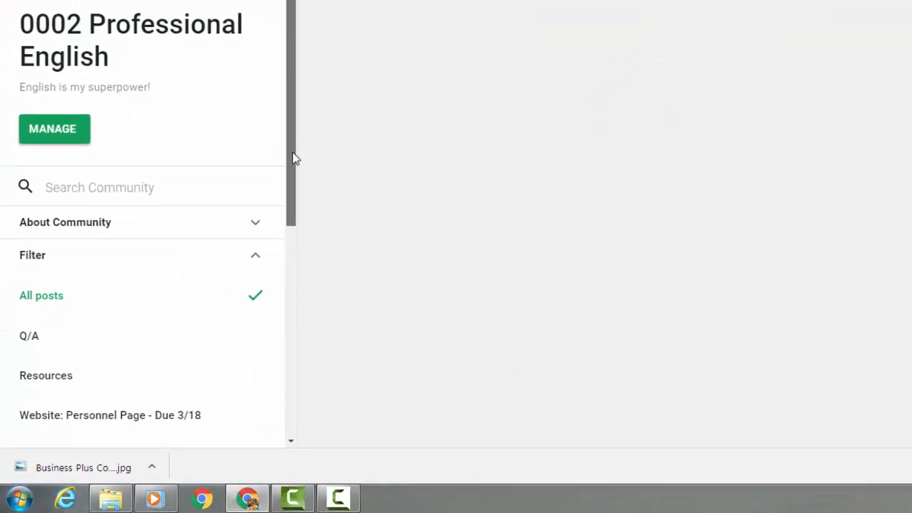
Step: Expand About Community to check the course description and the Professional English Syllabus link
{"action": "left_click_drag", "start_coordinate": [292, 156], "coordinate": [294, 206]}
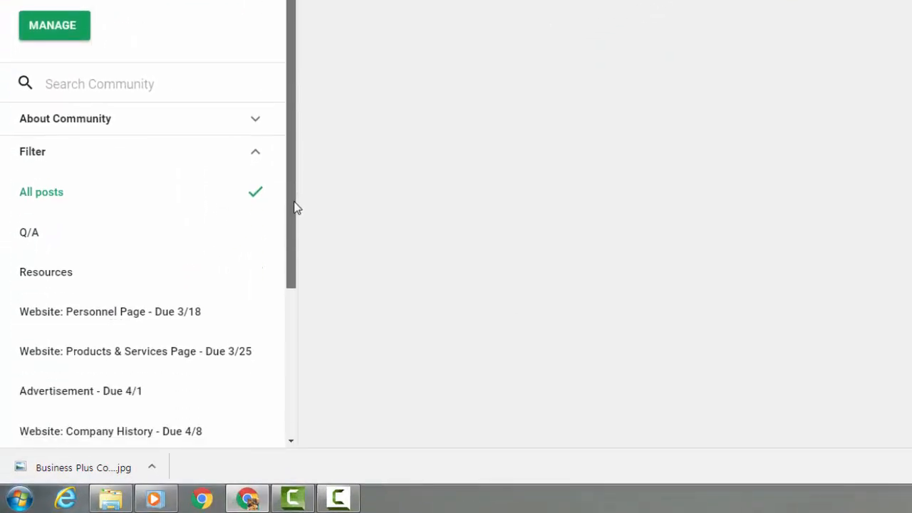
{"action": "left_click", "coordinate": [255, 119]}
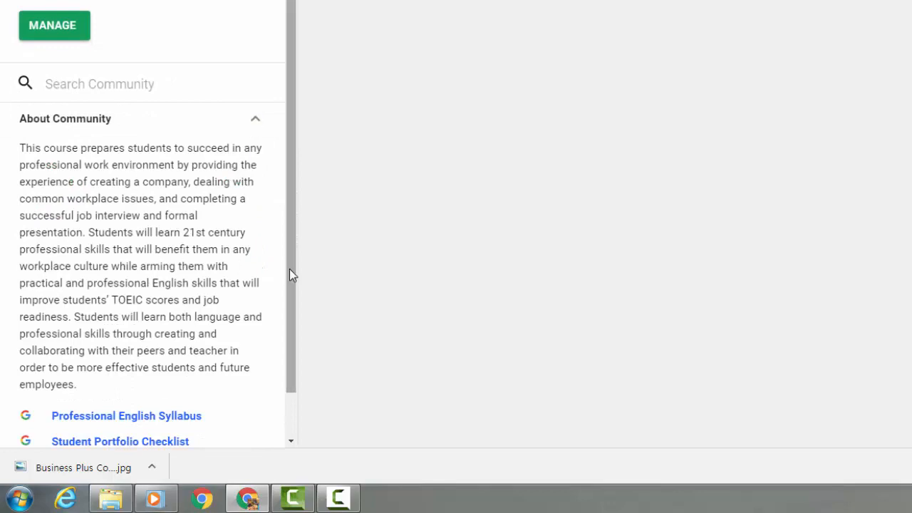
{"action": "left_click_drag", "start_coordinate": [291, 271], "coordinate": [288, 345]}
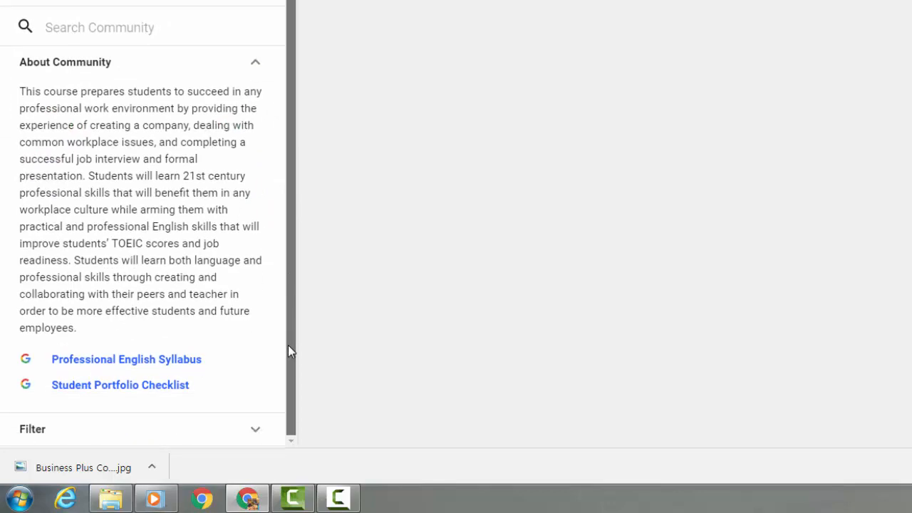
{"action": "right_click", "coordinate": [185, 362]}
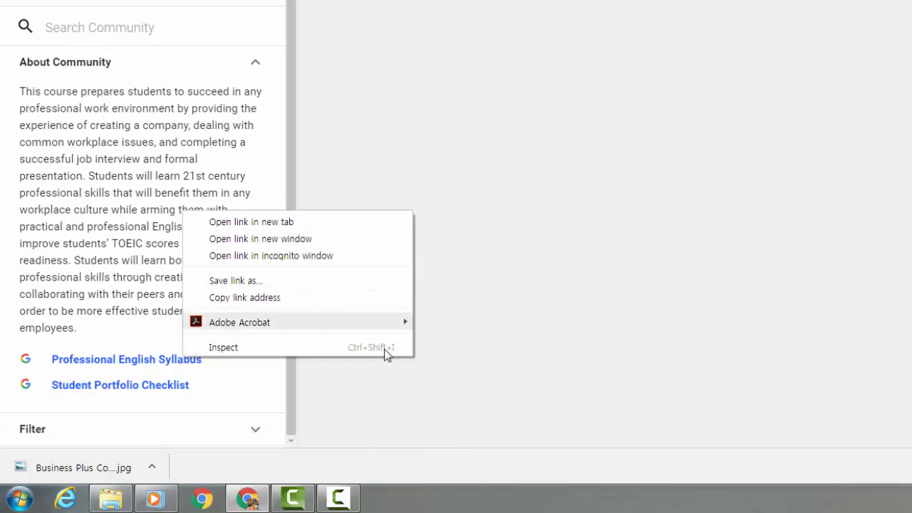
{"action": "left_click", "coordinate": [285, 408]}
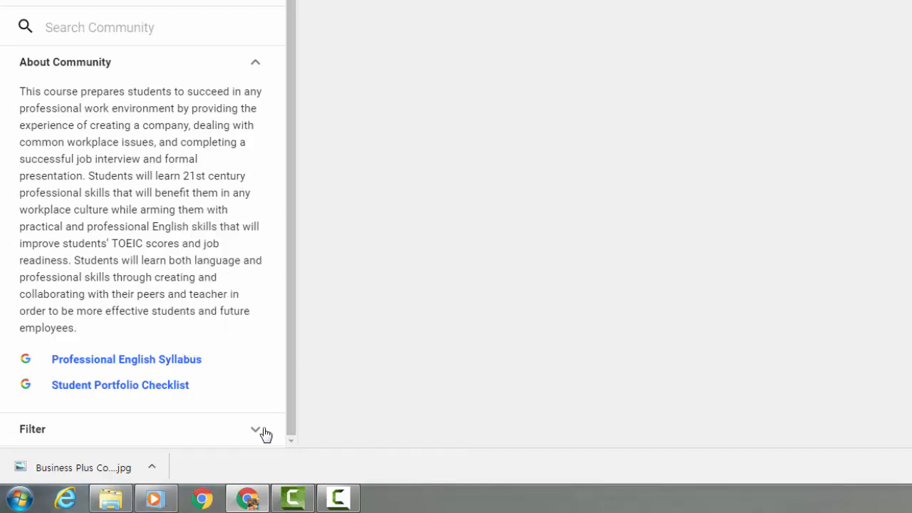
Step: Expand the Filter list to review the Q/A, Resources and dated assignment categories
{"action": "left_click", "coordinate": [257, 429]}
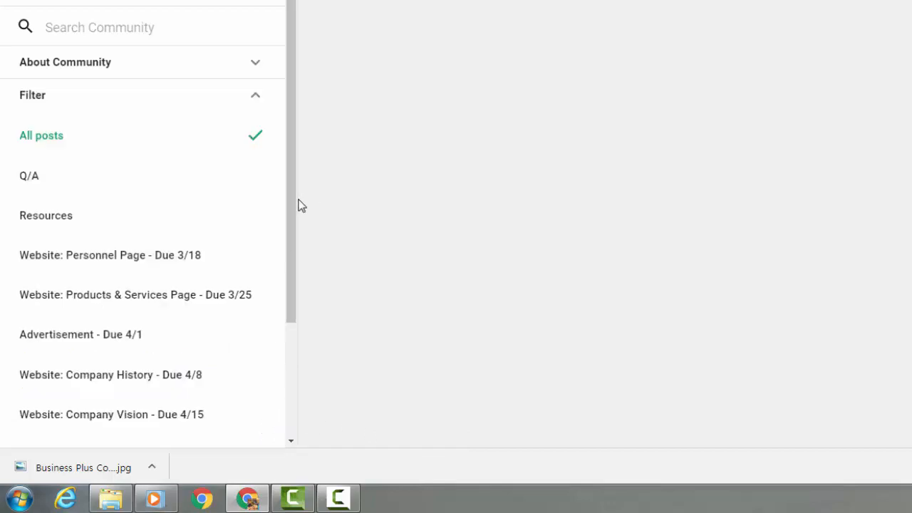
{"action": "mouse_move", "coordinate": [290, 199]}
{"action": "left_mouse_down"}
{"action": "mouse_move", "coordinate": [295, 356]}
{"action": "mouse_move", "coordinate": [295, 213]}
{"action": "left_mouse_up"}
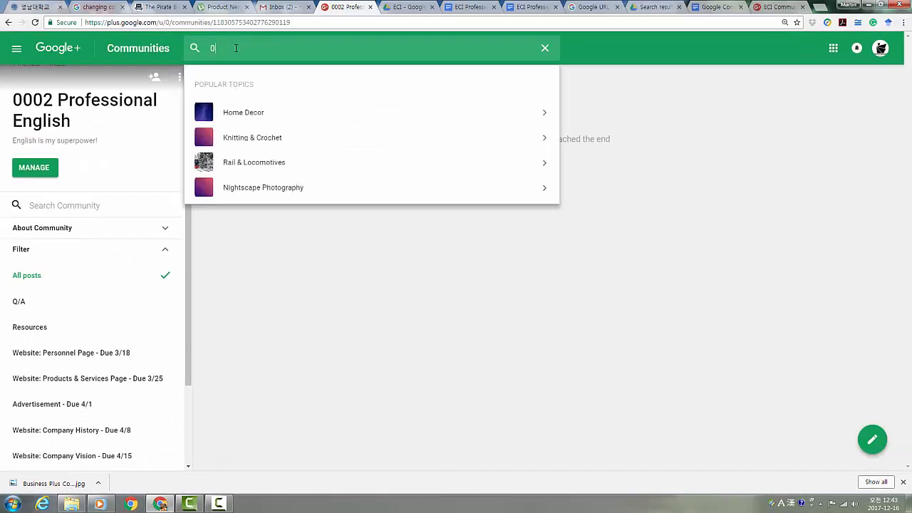
{"action": "type", "text": "00"}
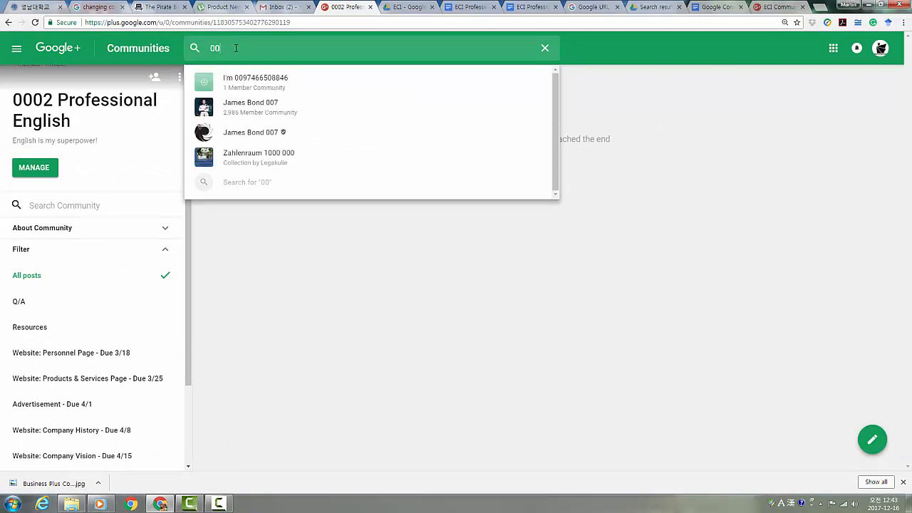
{"action": "type", "text": "01 Prof"}
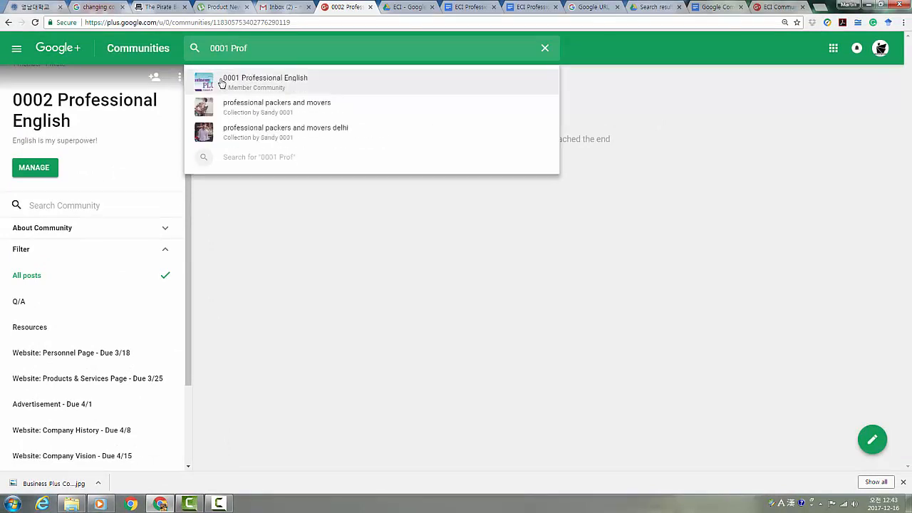
{"action": "left_click", "coordinate": [295, 258]}
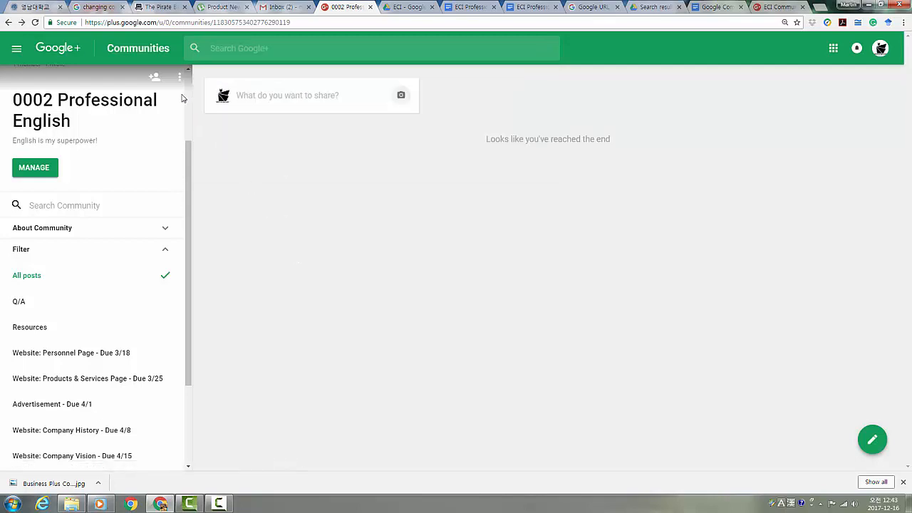
Step: Allow invites by link, copy the community's invite address and bring up the goo.gl shortener
{"action": "left_click", "coordinate": [158, 80]}
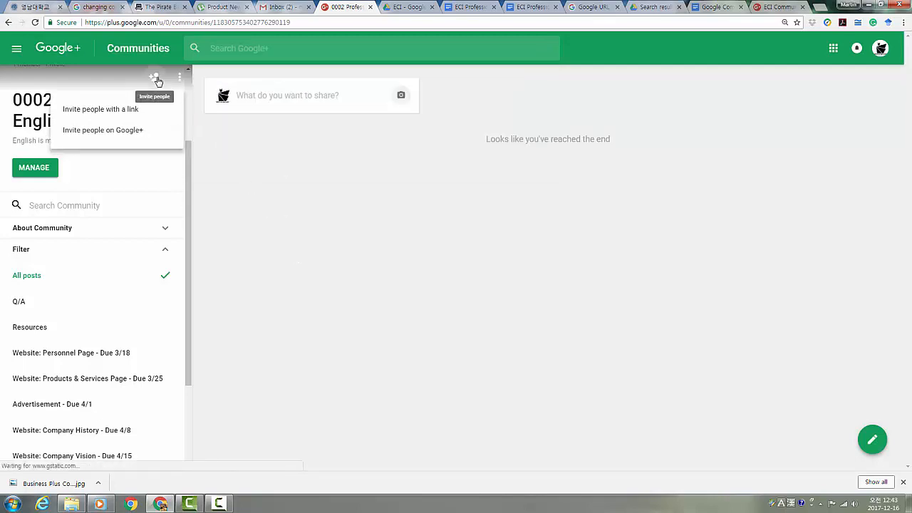
{"action": "left_click", "coordinate": [135, 111]}
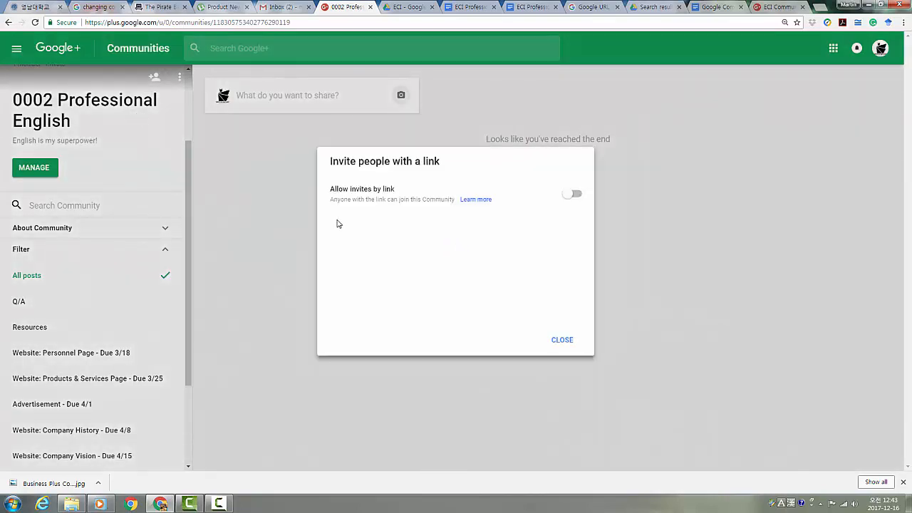
{"action": "left_click", "coordinate": [569, 197]}
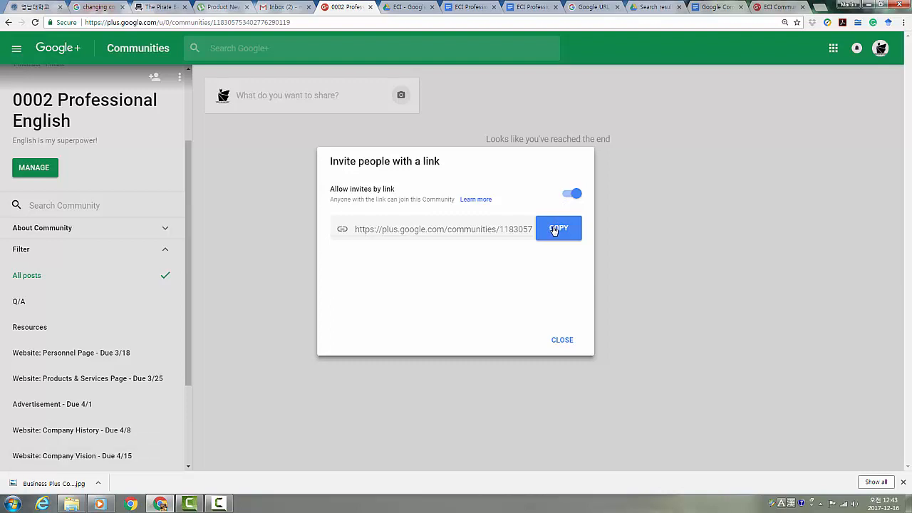
{"action": "left_click", "coordinate": [554, 229]}
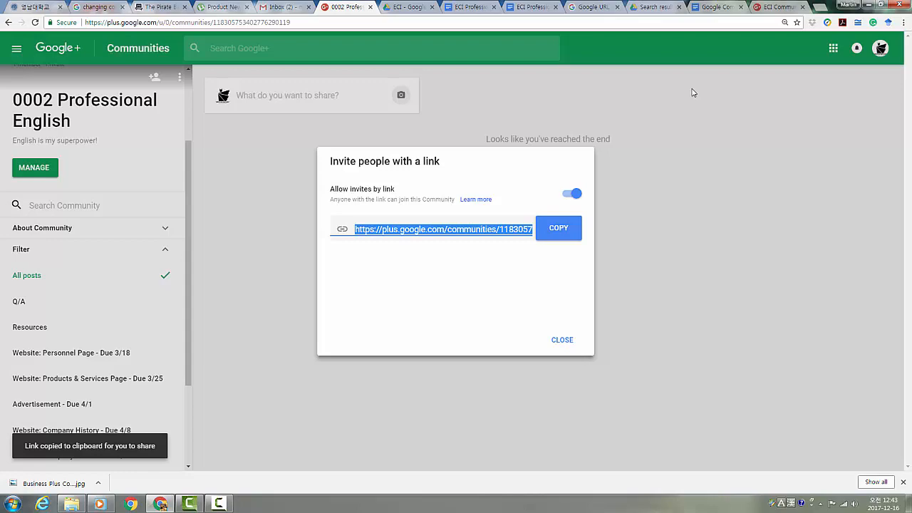
{"action": "left_click", "coordinate": [588, 7]}
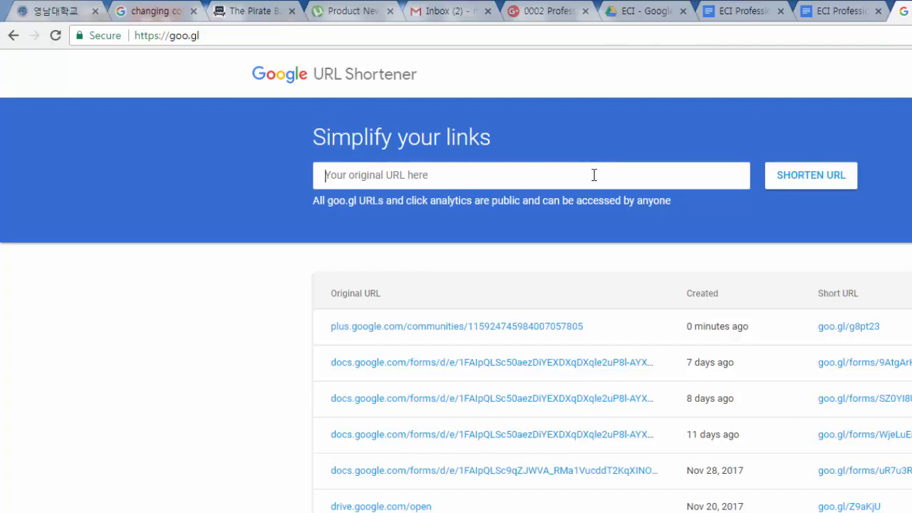
{"action": "key", "text": "ctrl+v"}
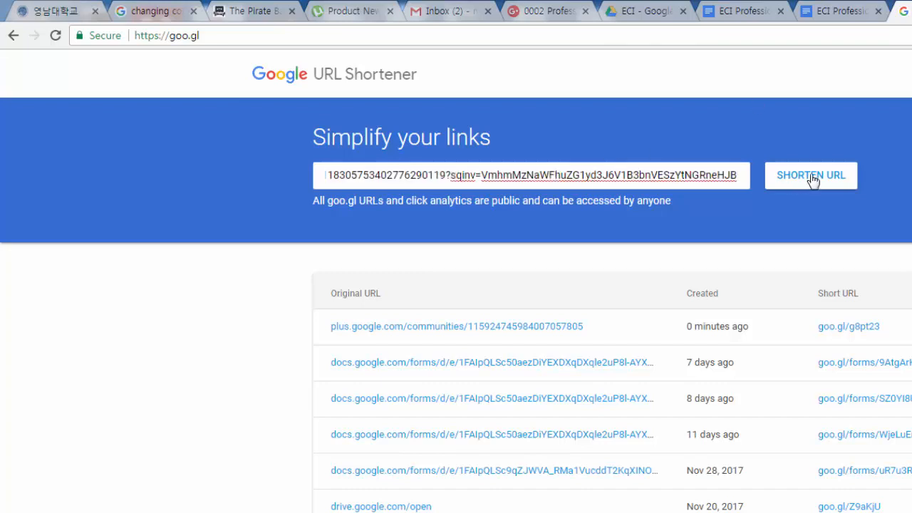
{"action": "left_click", "coordinate": [830, 178]}
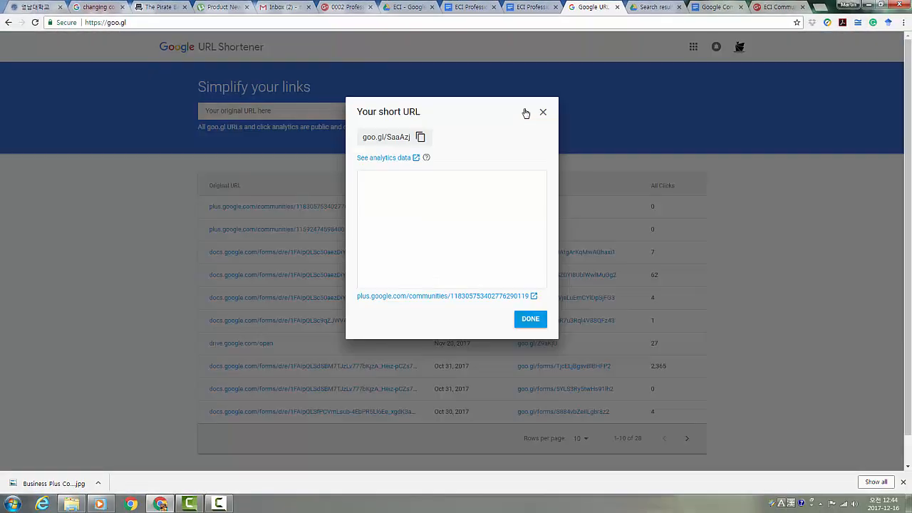
{"action": "left_click", "coordinate": [420, 137]}
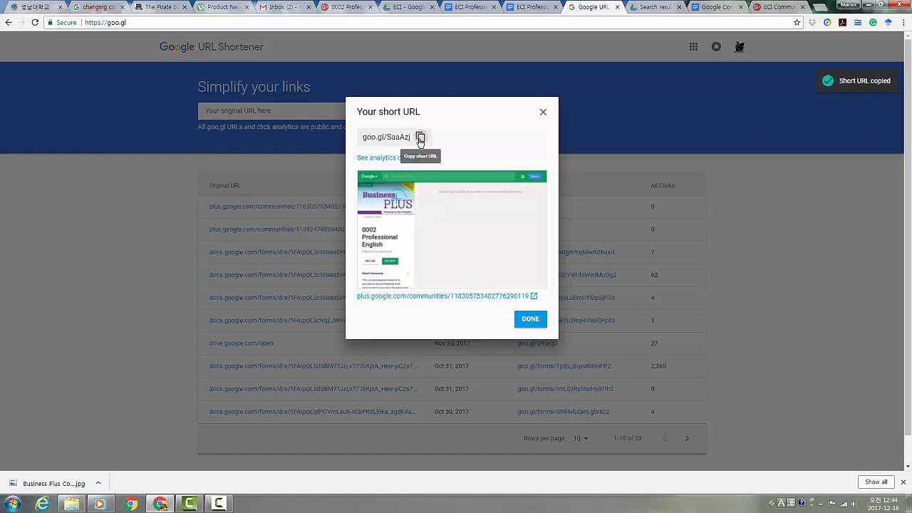
{"action": "left_click", "coordinate": [534, 7]}
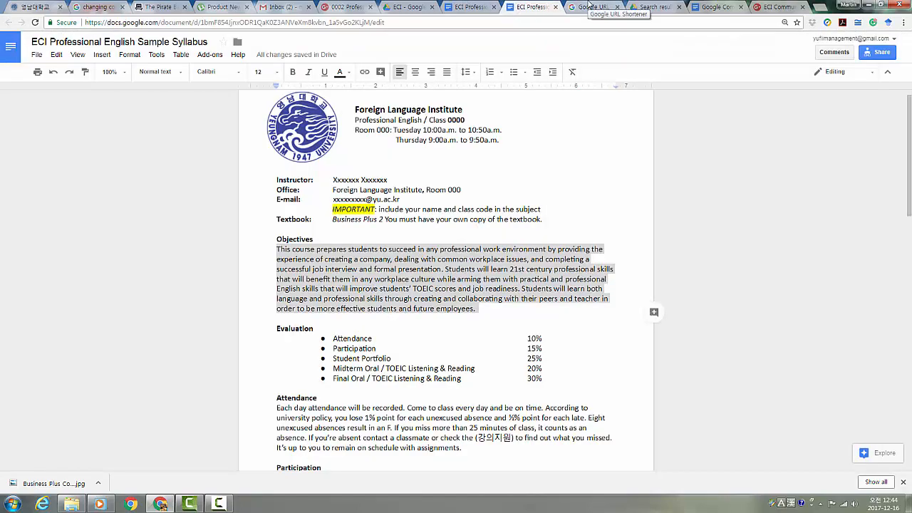
{"action": "scroll", "coordinate": [531, 241], "scroll_direction": "down", "scroll_amount": 4}
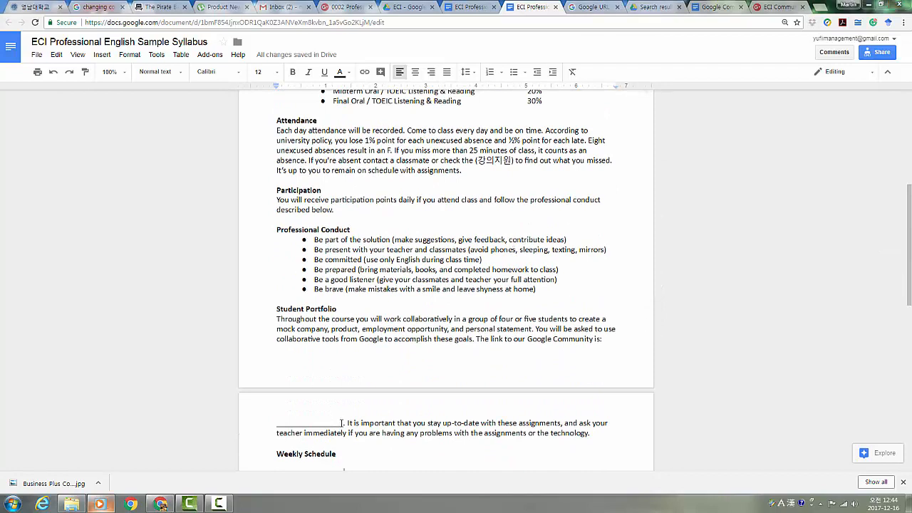
{"action": "left_click_drag", "start_coordinate": [344, 423], "coordinate": [277, 428]}
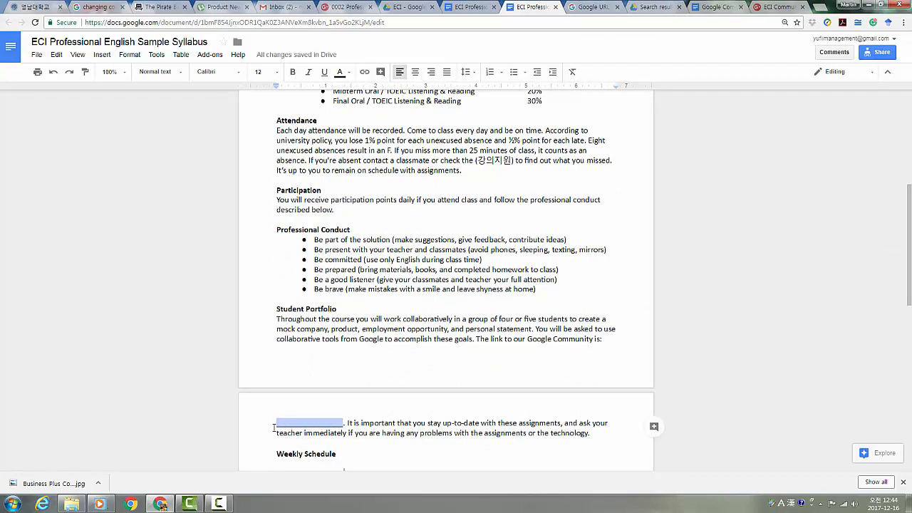
{"action": "key", "text": "ctrl+v"}
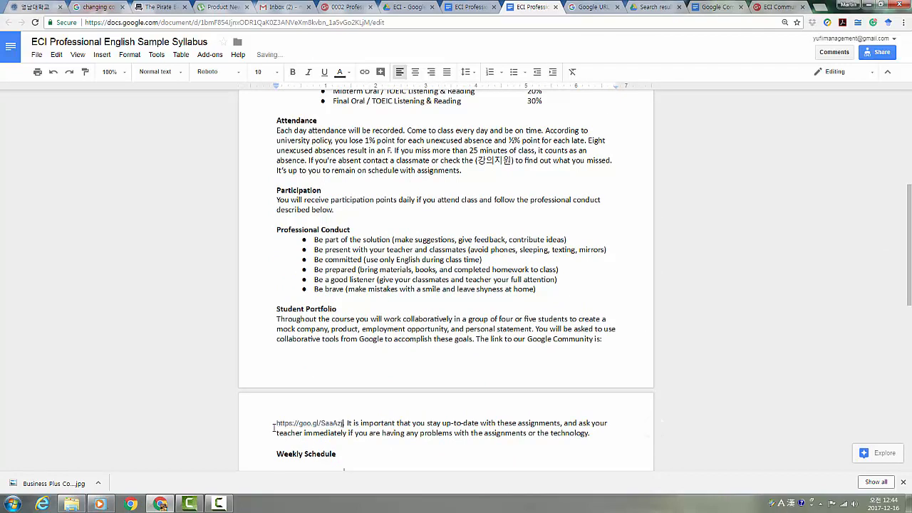
Step: Close the short URL result and return to the 0002 Professional English community
{"action": "left_click", "coordinate": [588, 7]}
{"action": "left_click", "coordinate": [543, 112]}
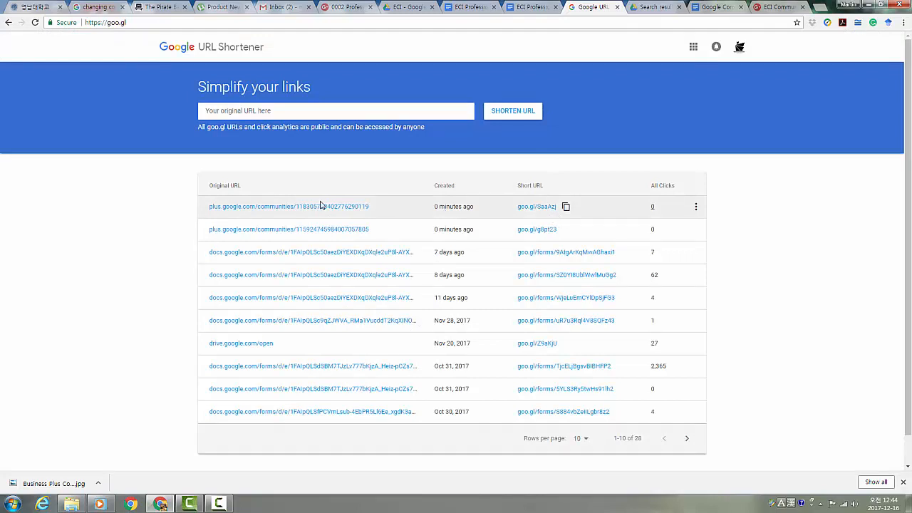
{"action": "left_click", "coordinate": [344, 6]}
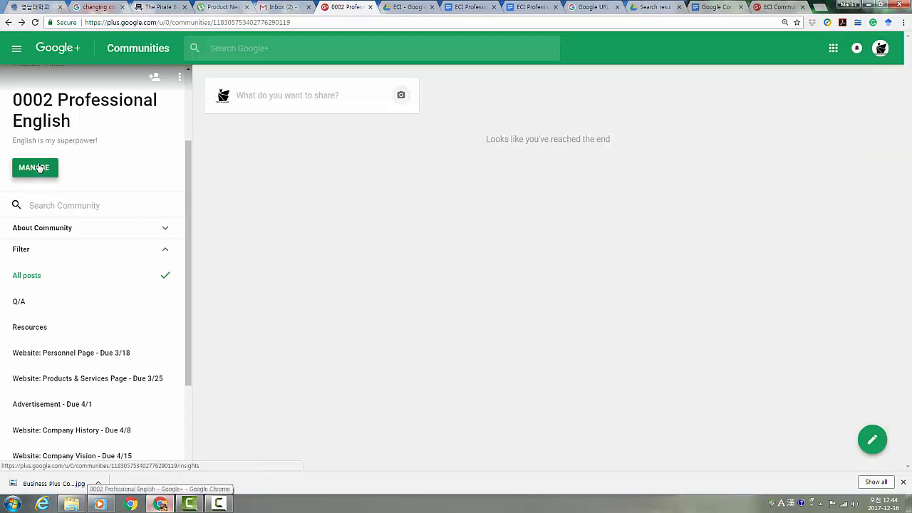
{"action": "left_click", "coordinate": [40, 168]}
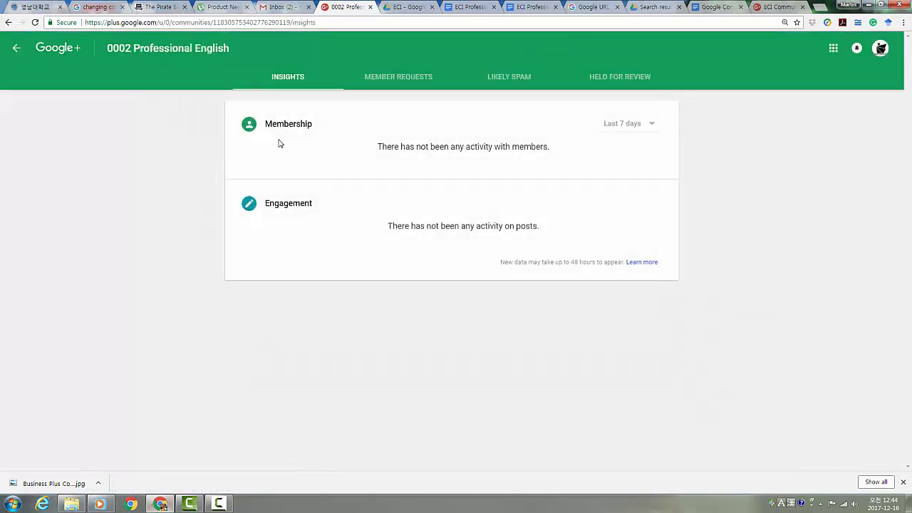
{"action": "left_click", "coordinate": [404, 76]}
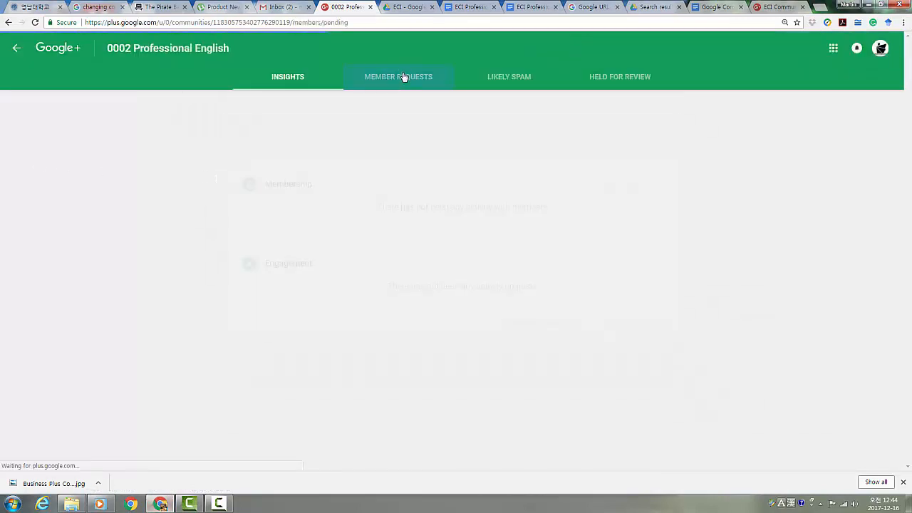
{"action": "left_click", "coordinate": [515, 84]}
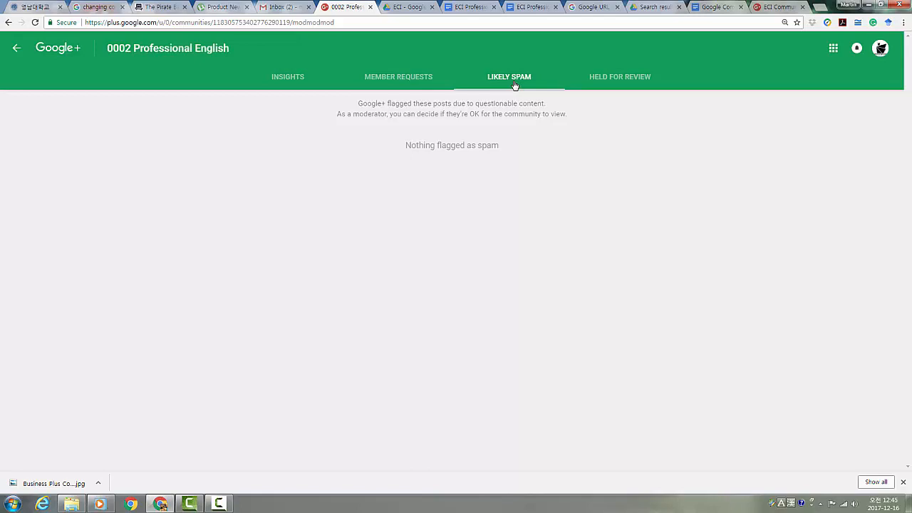
{"action": "left_click", "coordinate": [16, 48]}
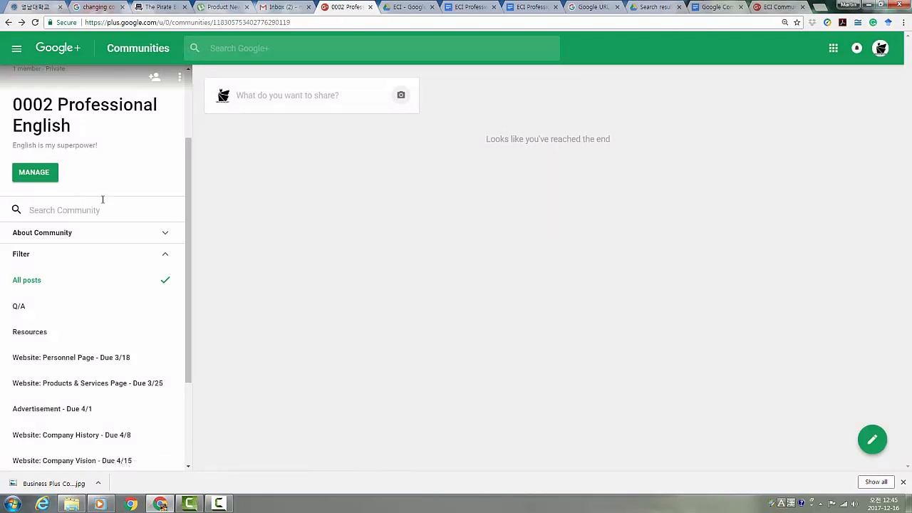
Step: Go to the account's Google+ profile page through the navigation menu's Profile entry
{"action": "left_click_drag", "start_coordinate": [188, 186], "coordinate": [193, 116]}
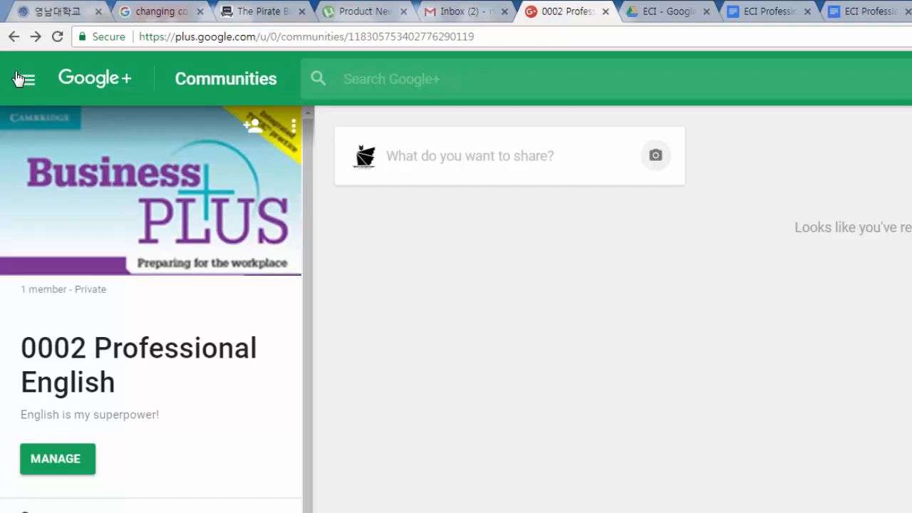
{"action": "left_click", "coordinate": [20, 78]}
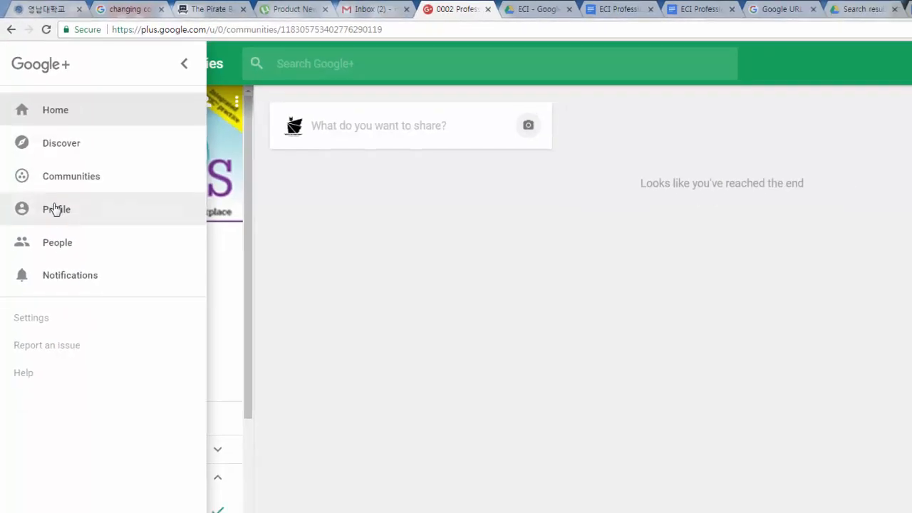
{"action": "left_click", "coordinate": [56, 208]}
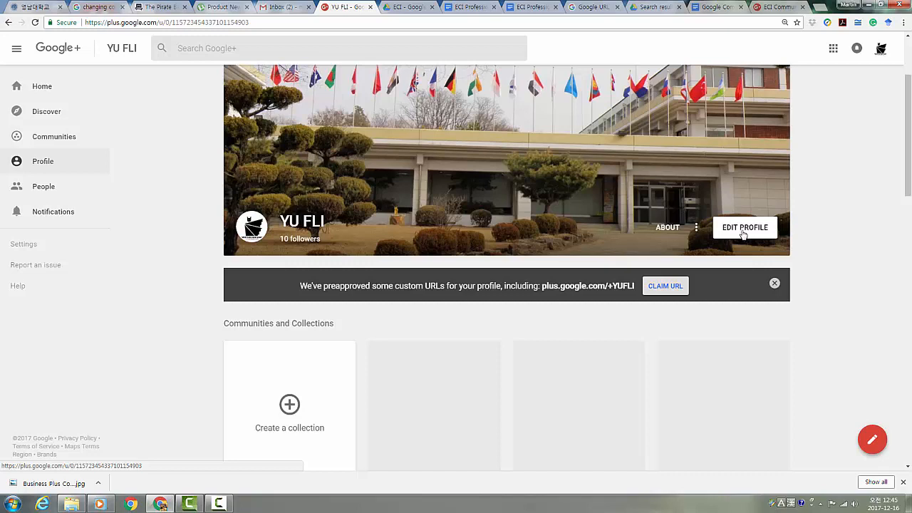
{"action": "left_click", "coordinate": [665, 235]}
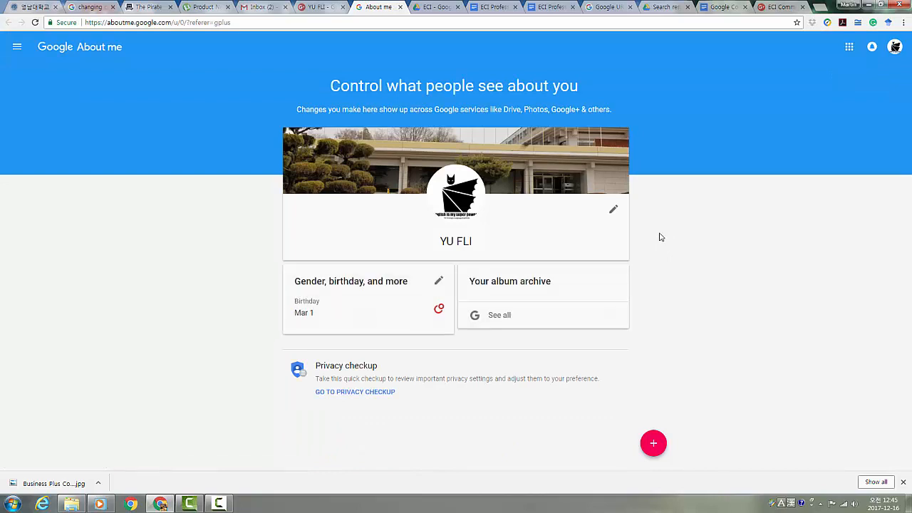
{"action": "left_click", "coordinate": [614, 213]}
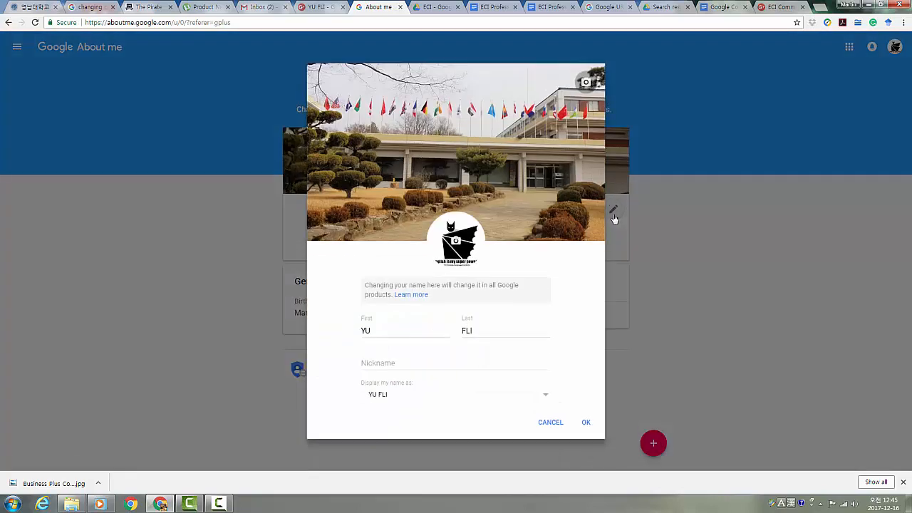
{"action": "left_click", "coordinate": [382, 331]}
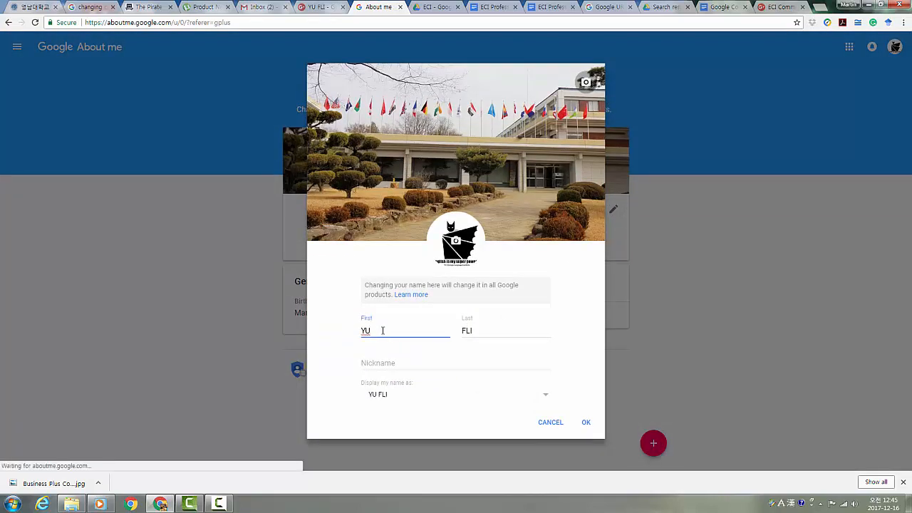
{"action": "left_click_drag", "start_coordinate": [381, 331], "coordinate": [358, 334]}
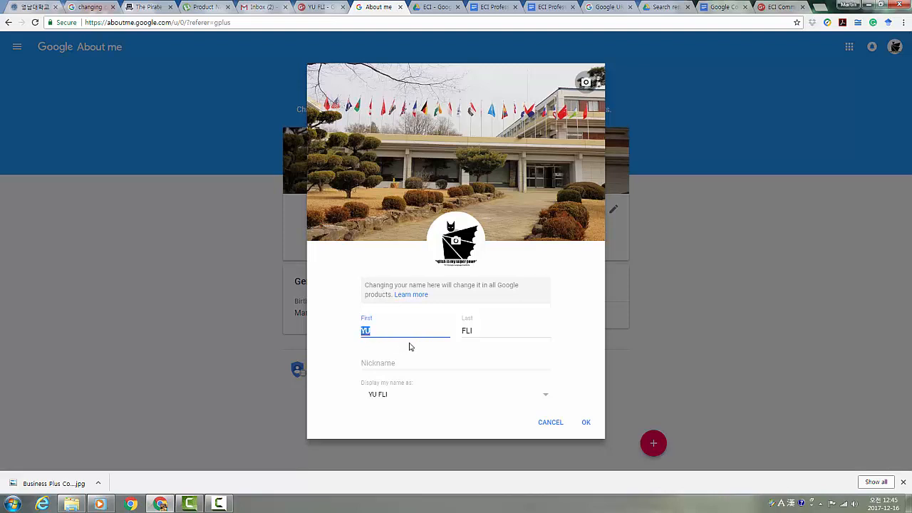
{"action": "type", "text": "2100122"}
{"action": "left_click", "coordinate": [484, 331]}
{"action": "left_click_drag", "start_coordinate": [484, 331], "coordinate": [460, 331]}
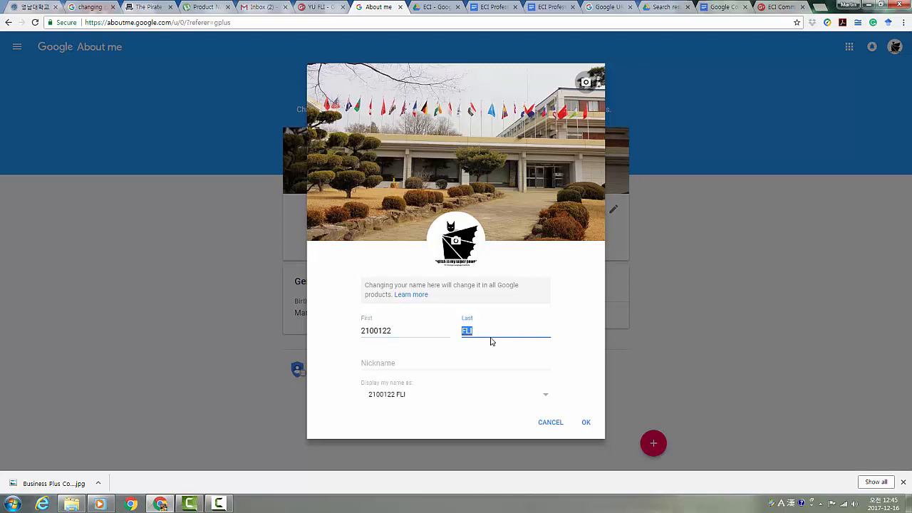
{"action": "key", "text": "Hangul"}
{"action": "type", "text": "래아"}
{"action": "left_click", "coordinate": [549, 423]}
{"action": "left_click", "coordinate": [321, 6]}
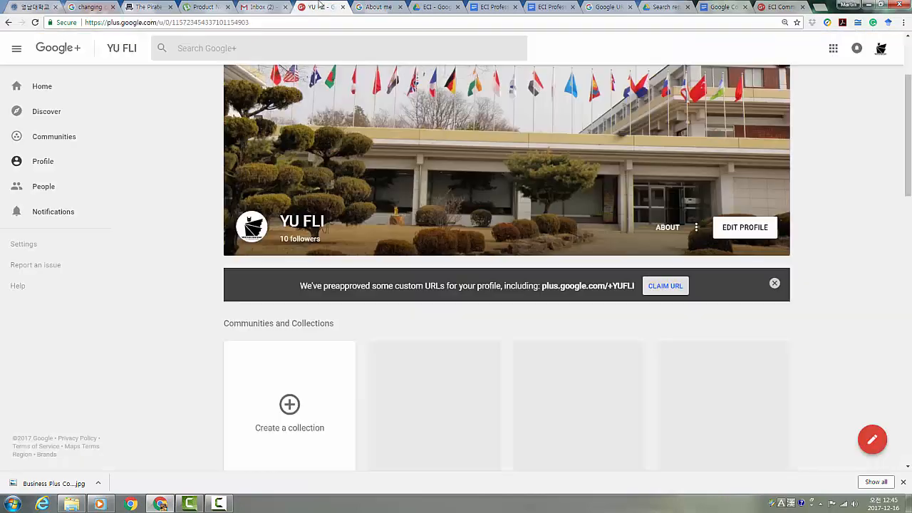
Step: In Google+ settings, toggle the email and phone activity updates off and back on
{"action": "left_click", "coordinate": [26, 244]}
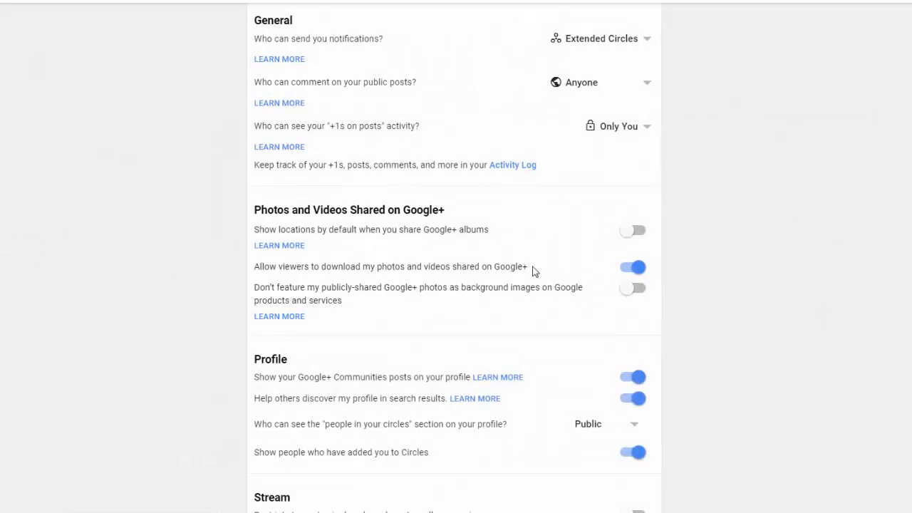
{"action": "scroll", "coordinate": [456, 263], "scroll_direction": "down", "scroll_amount": 1}
{"action": "scroll", "coordinate": [632, 239], "scroll_direction": "down", "scroll_amount": 7}
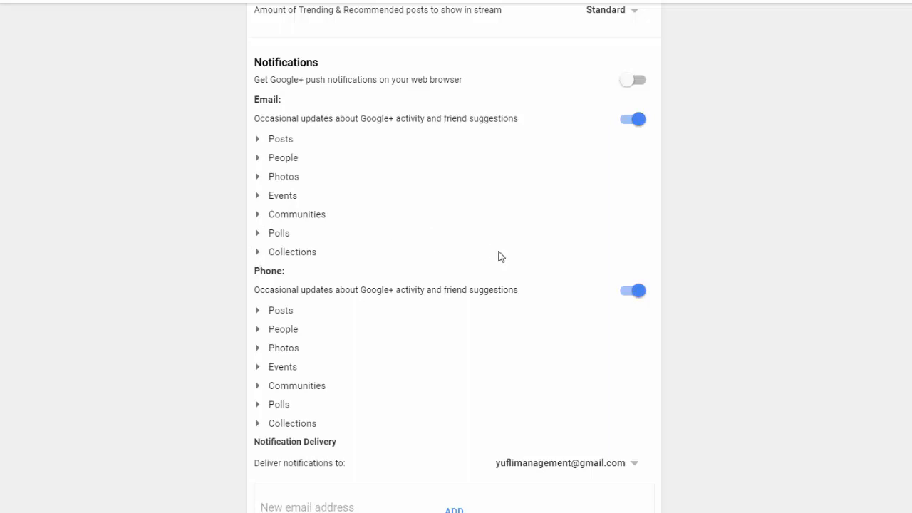
{"action": "left_click", "coordinate": [639, 122]}
{"action": "left_click", "coordinate": [639, 297]}
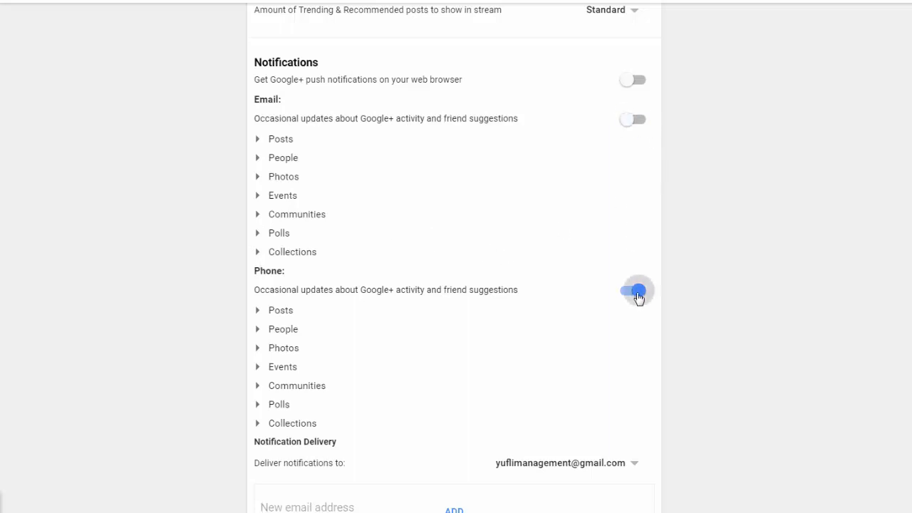
{"action": "left_click", "coordinate": [638, 298]}
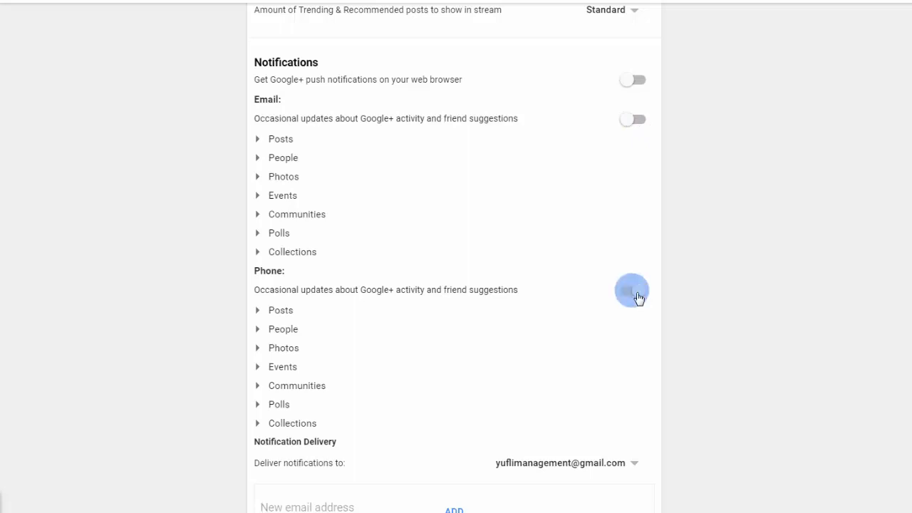
{"action": "left_click", "coordinate": [627, 121]}
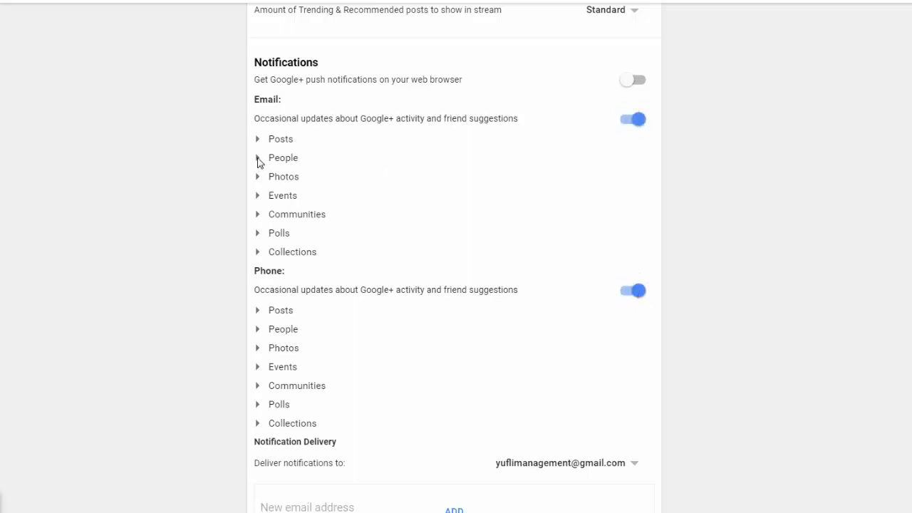
Step: Toggle Posts mention notifications off and on, then open the 0002 Professional English community
{"action": "left_click", "coordinate": [256, 140]}
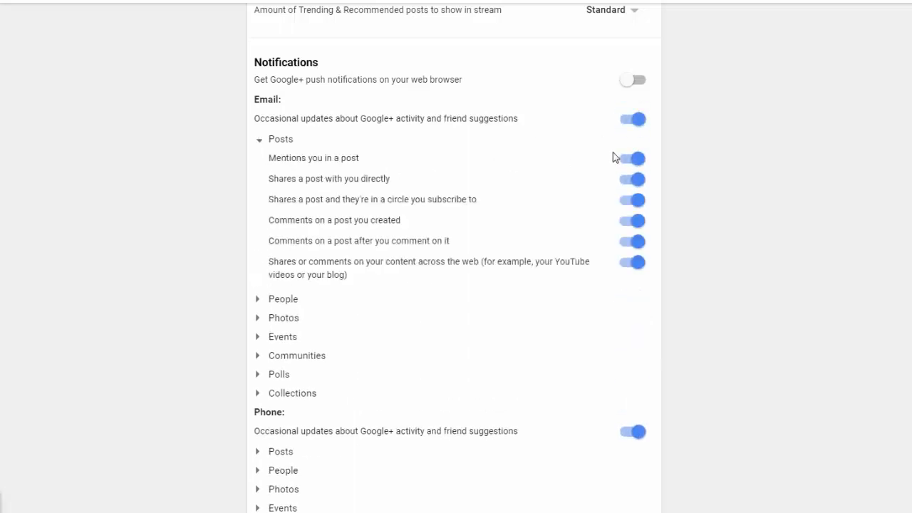
{"action": "left_click", "coordinate": [641, 159]}
{"action": "left_click", "coordinate": [626, 161]}
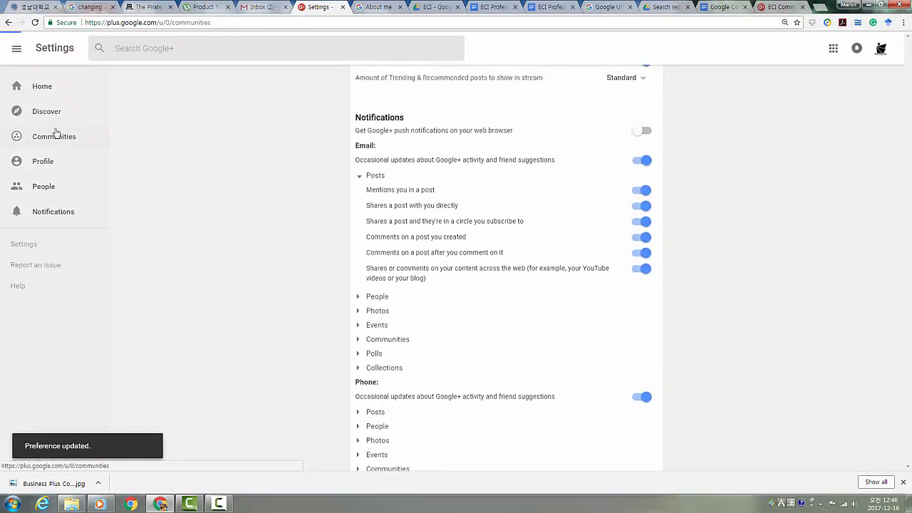
{"action": "left_click", "coordinate": [55, 134]}
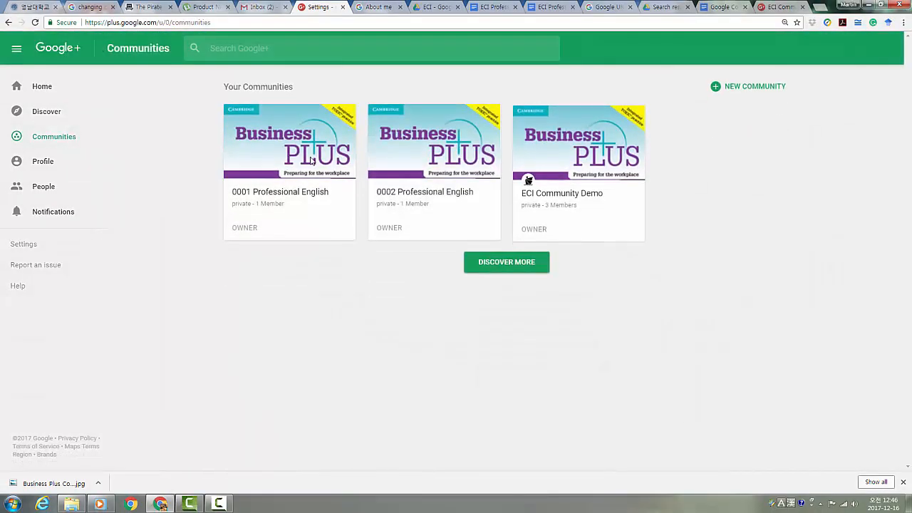
{"action": "left_click", "coordinate": [427, 164]}
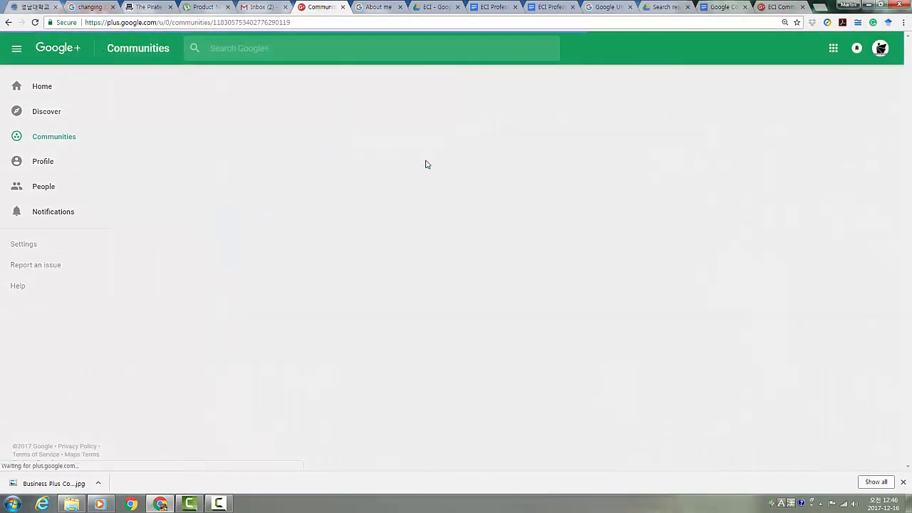